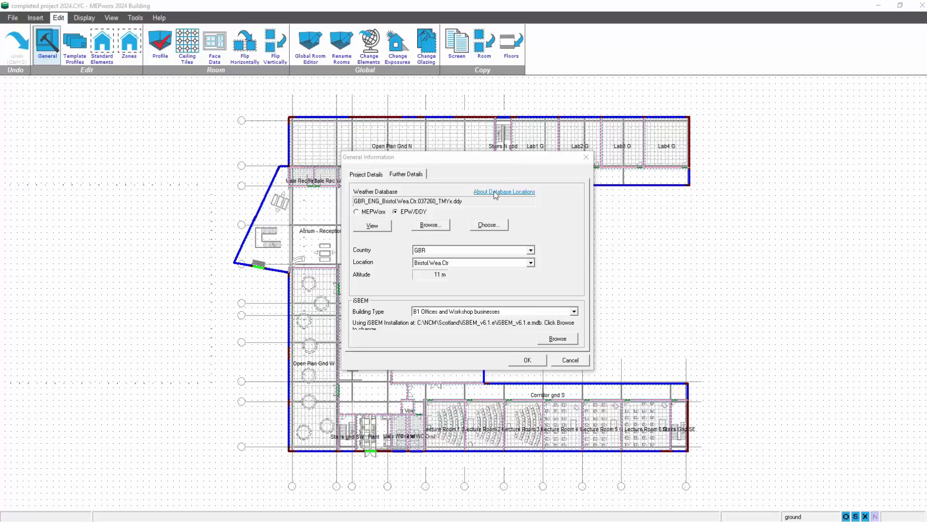
View the Bristol EPW/DDY weather data and preview the August .4% Condns WB=>MCDB cooling design day without keeping it.
left_click(372, 226)
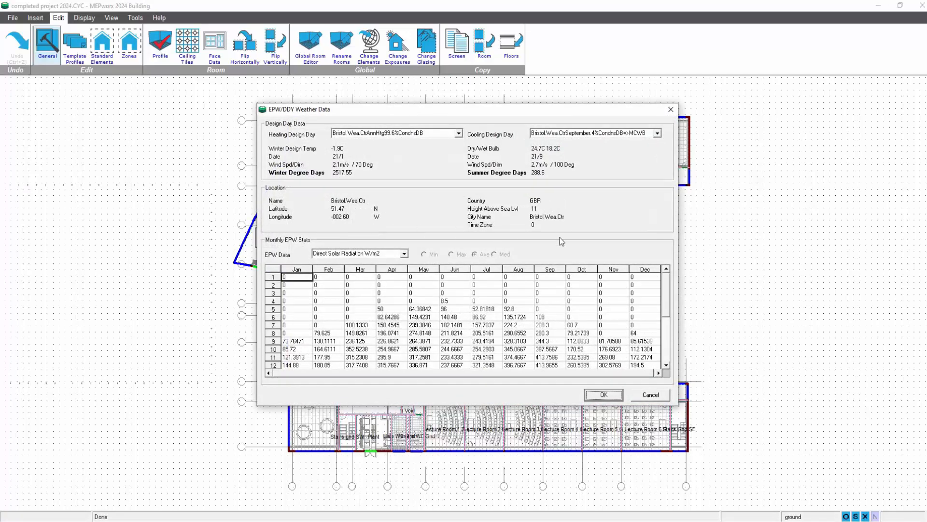
left_click(657, 134)
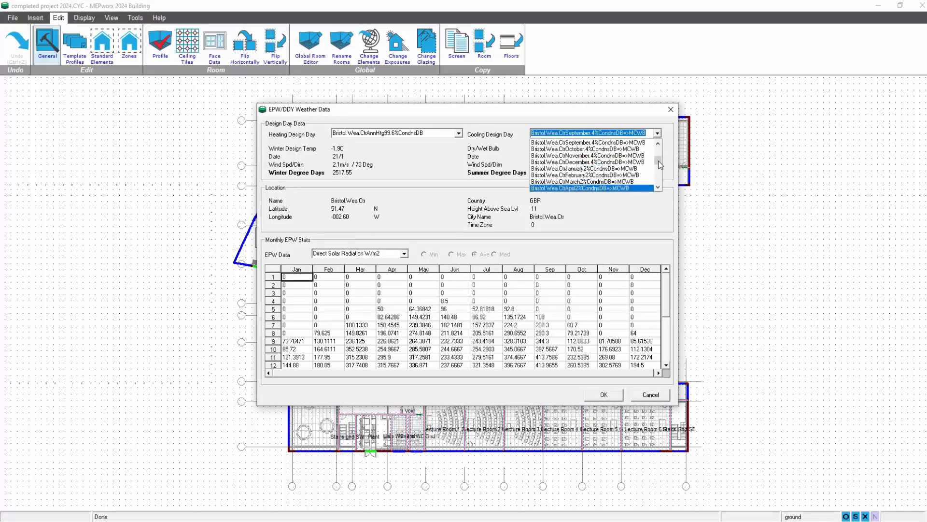
left_click_drag(659, 162, 660, 169)
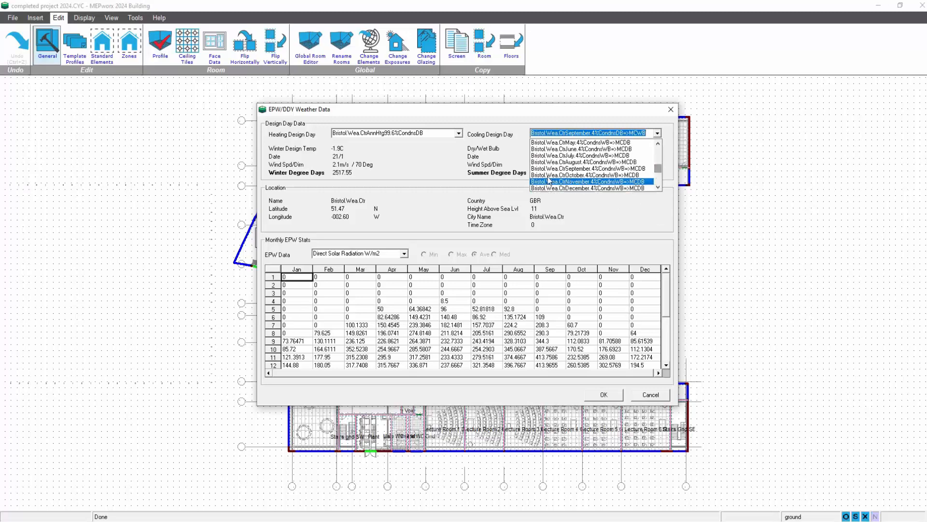
left_click(563, 162)
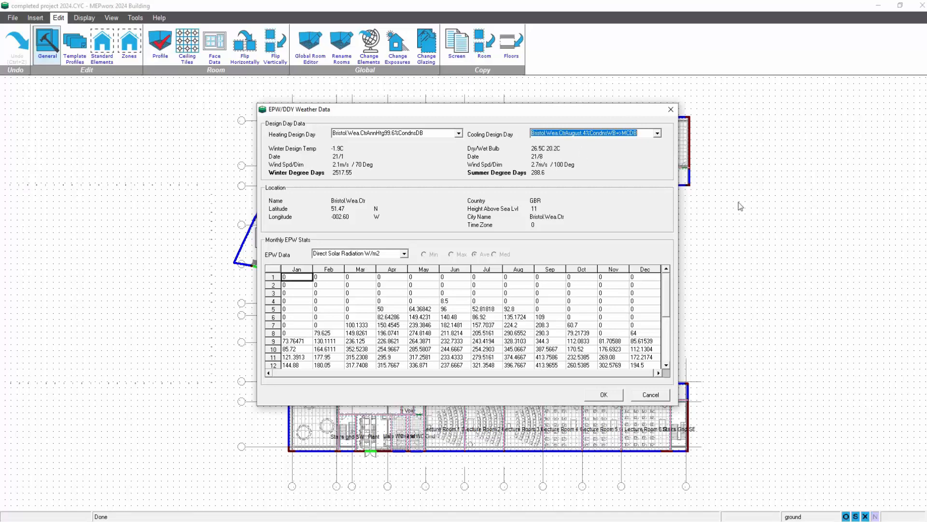
left_click(660, 396)
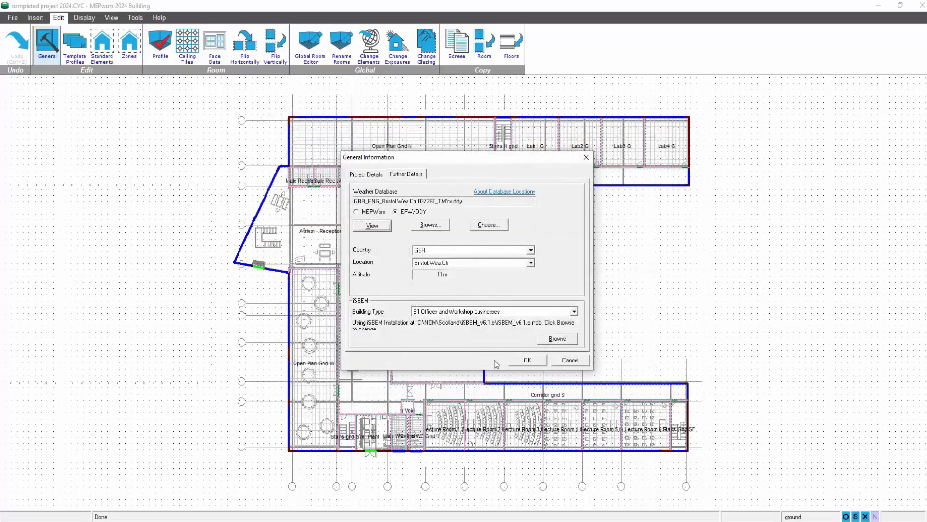
left_click(513, 361)
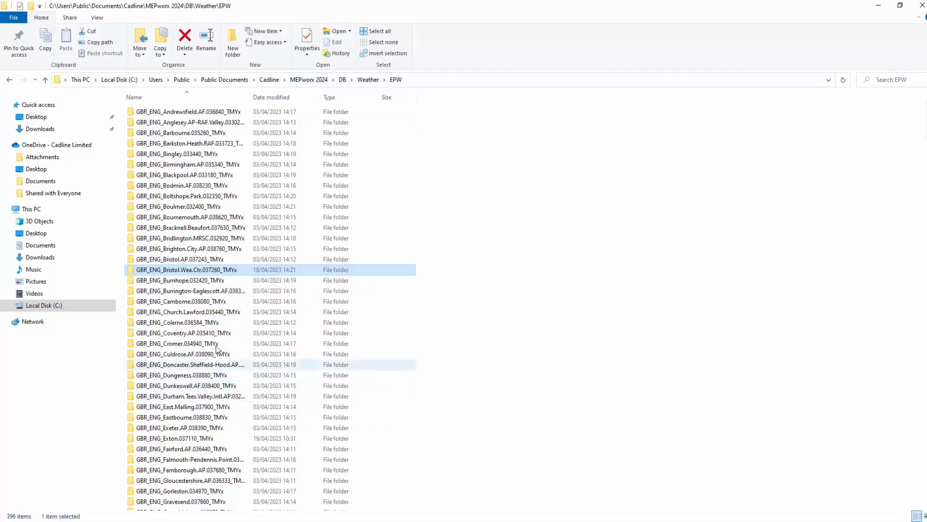
In File Explorer, enter the GBR_ENG_Bristol.Wea.Ctr.037260_TMYx folder and open its .ddy file in Notepad.
double_click(214, 270)
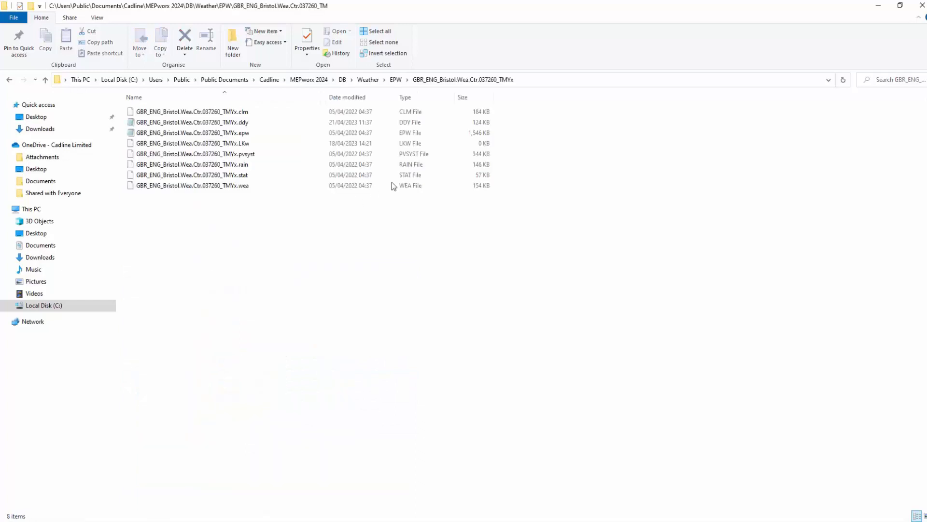
left_click(245, 124)
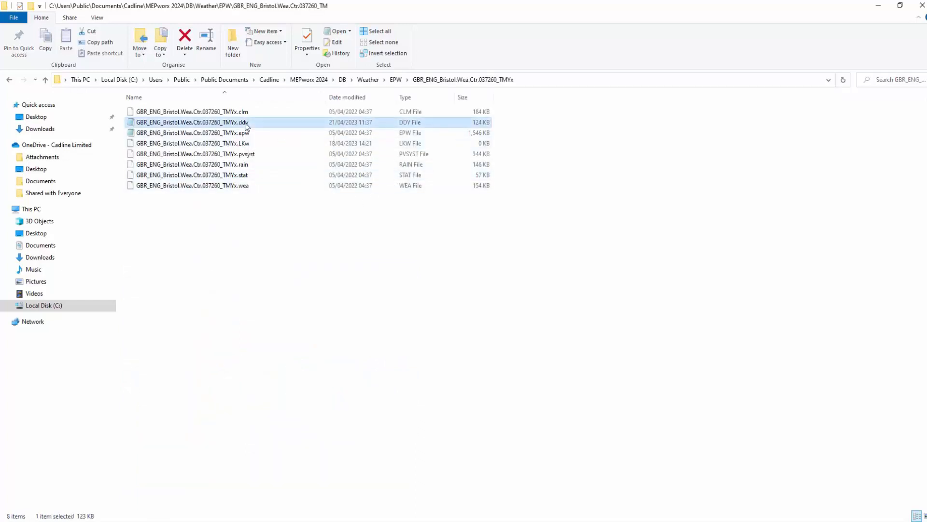
left_click(247, 115)
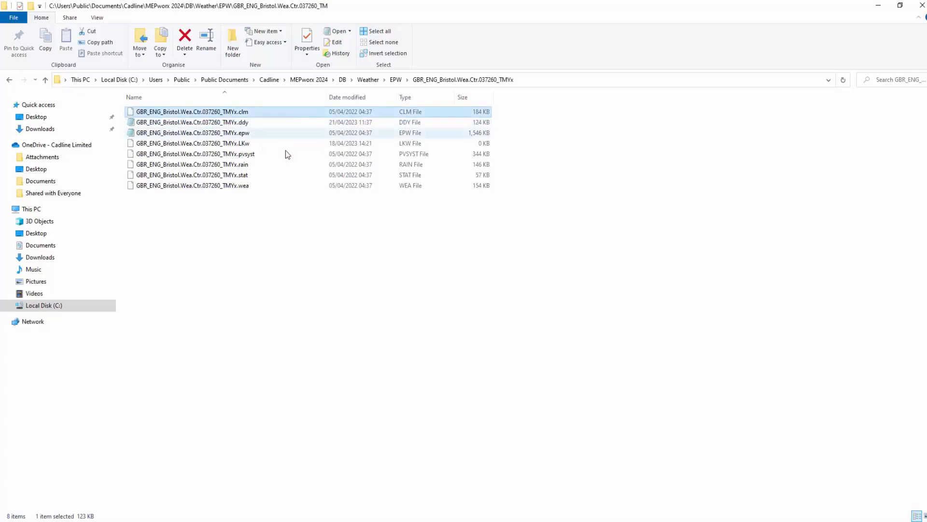
left_click(246, 145)
left_click(244, 166)
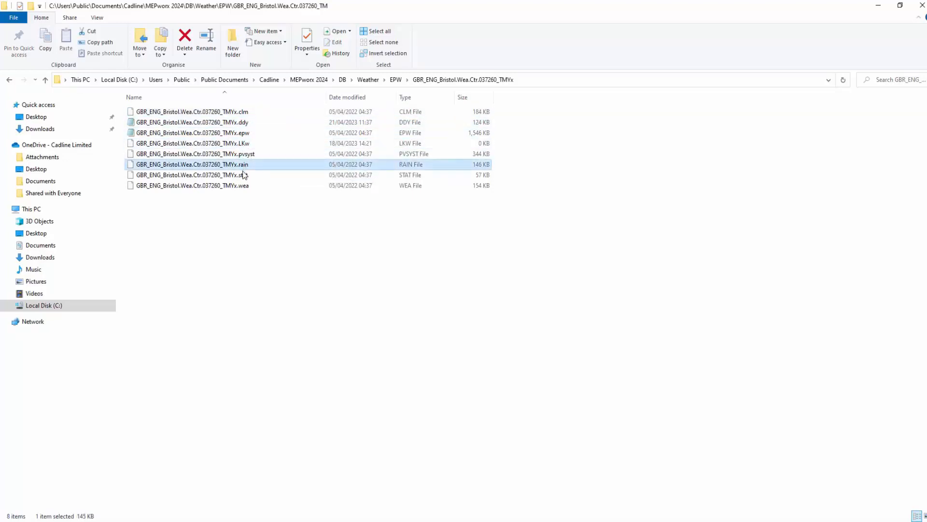
left_click(241, 175)
left_click(242, 185)
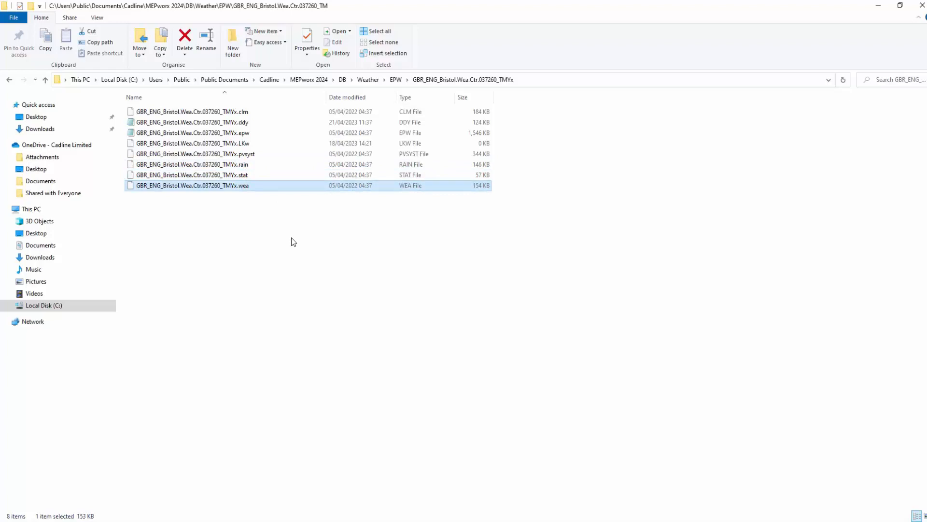
left_click(245, 124)
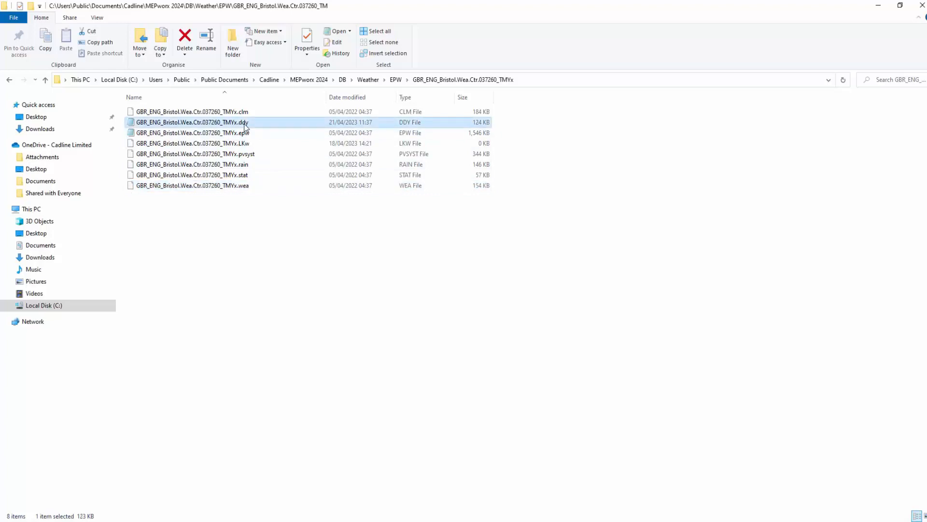
left_click(246, 133, "ctrl")
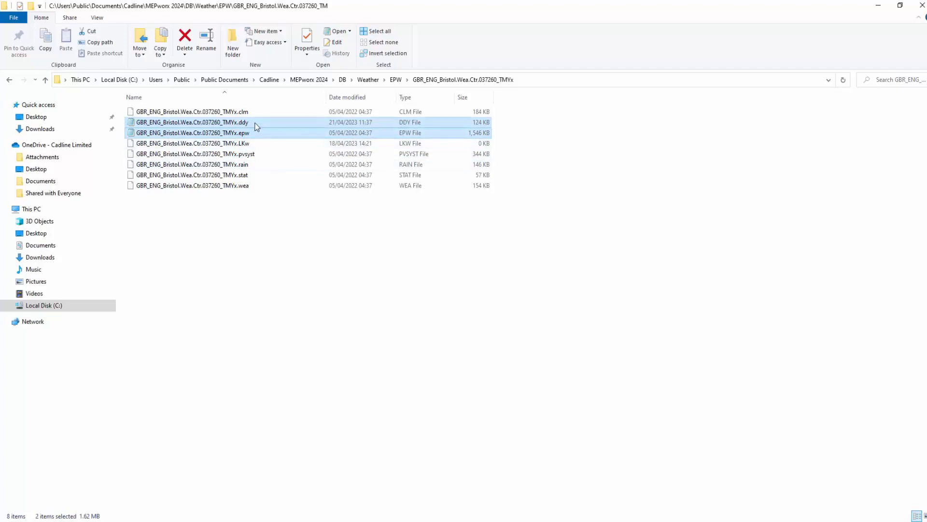
left_click(257, 126)
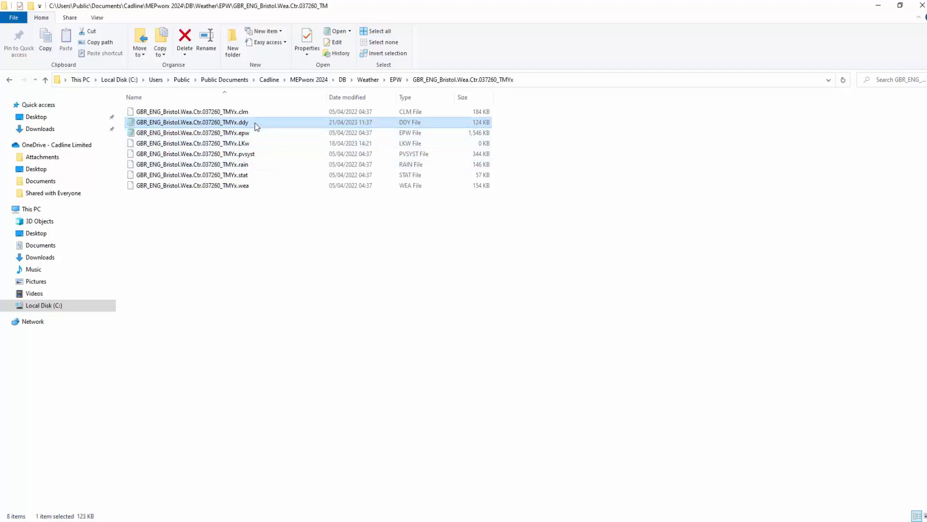
double_click(258, 124)
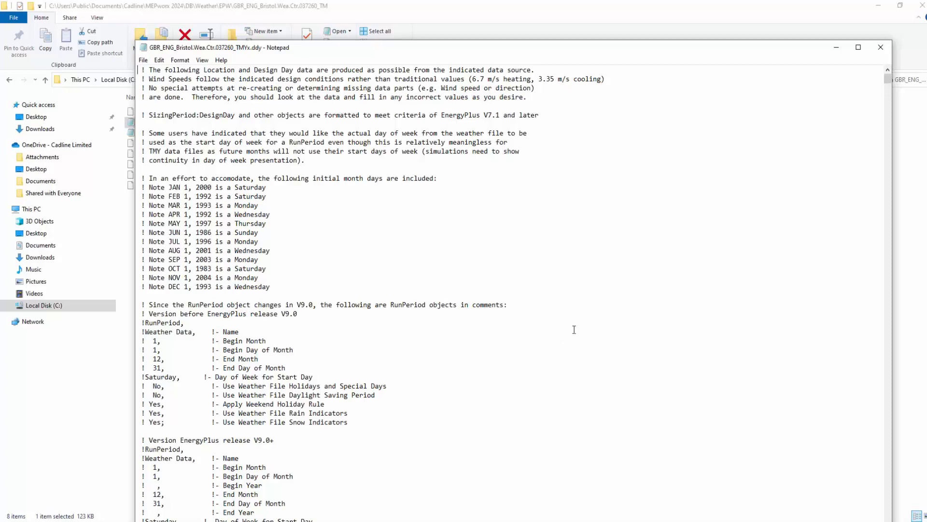
Duplicate the whole August (DB=>MCWB) .4% design day block directly below the original, separated by a blank line.
left_click_drag(647, 48, 654, 11)
left_click_drag(896, 49, 895, 104)
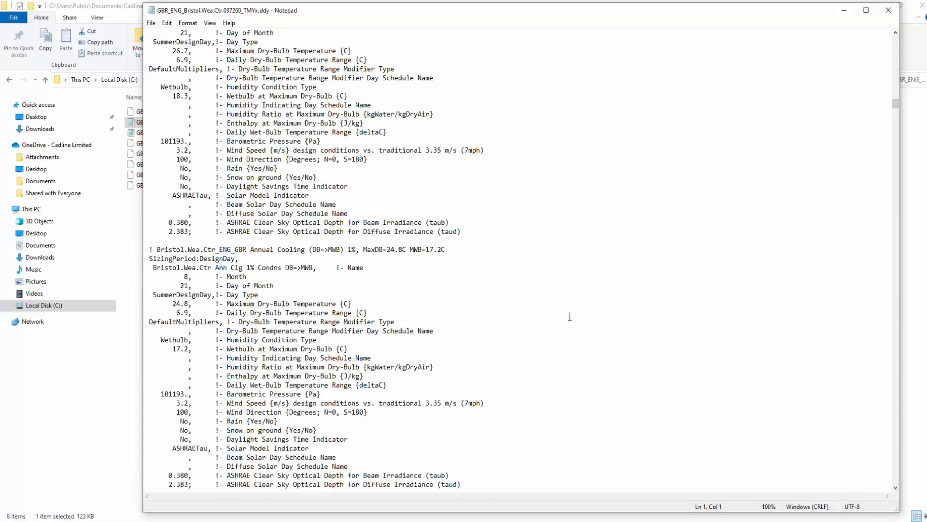
scroll(570, 315, "down", 13)
left_click_drag(897, 114, 888, 202)
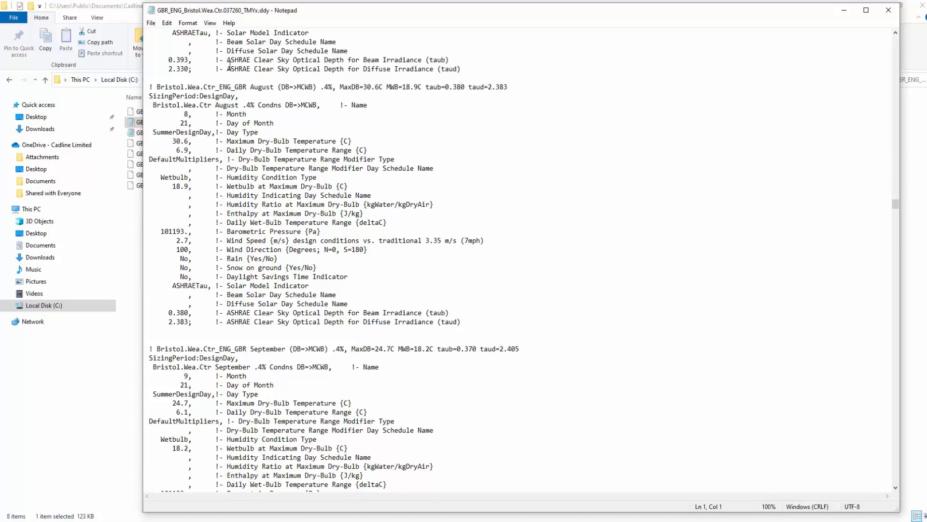
left_click_drag(150, 87, 462, 325)
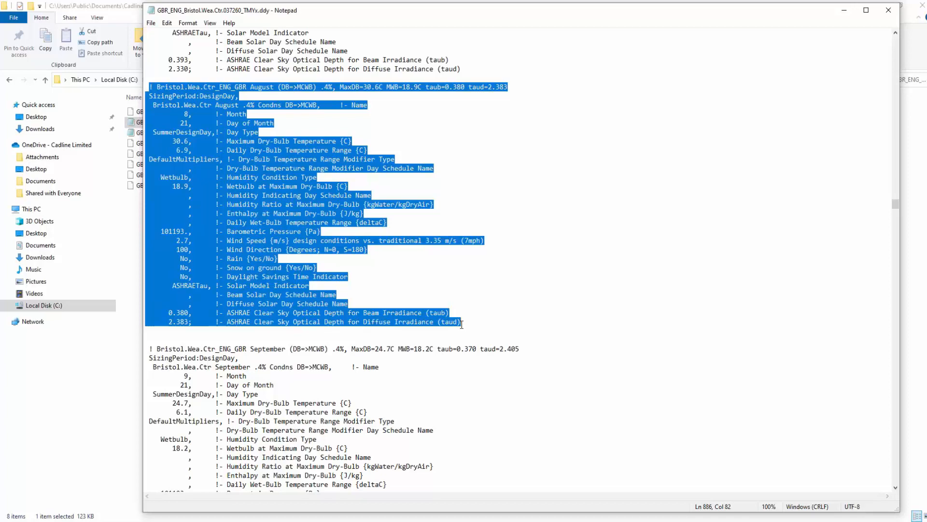
left_click(461, 324)
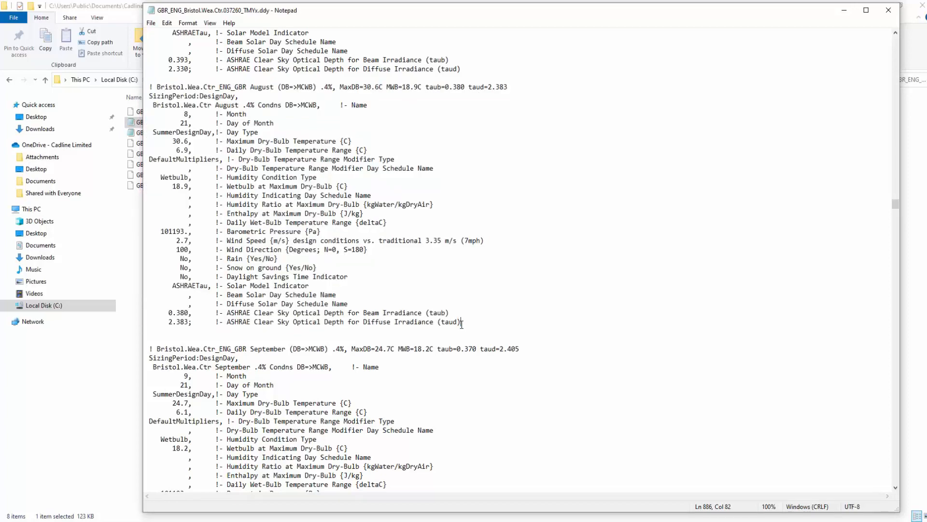
key("Return")
key("Return")
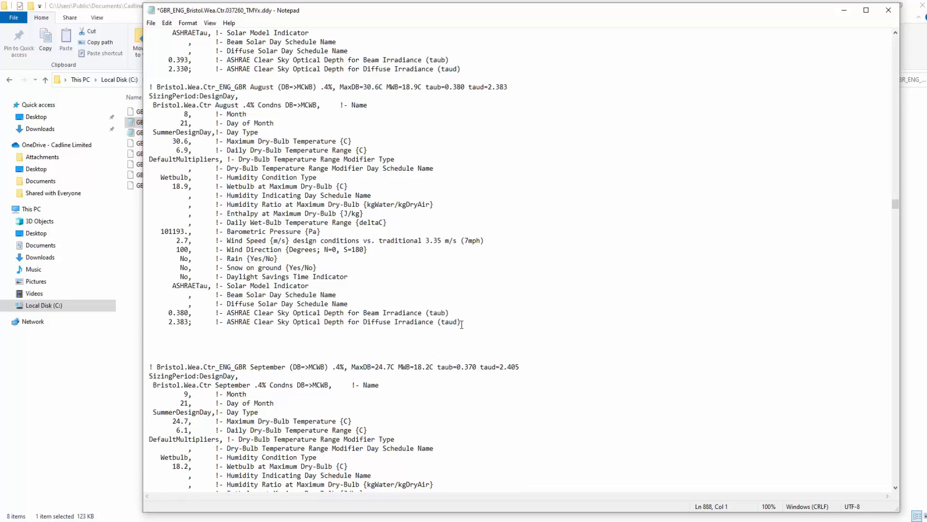
type("! Bristol.Wea.Ctr_ENG_GBR August (DB=>MCWB) .4%, MaxDB=30.6C MWB=18.9C taub=0.380 taud=2.383 SizingPeriod:DesignDay,  Bristol.Wea.Ctr August .4% Condns DB=>MCWB,     !- Name          8,      !- Month         21,      !- Day of Month  SummerDesignDay,!- Day Type       30.6,      !- Maximum Dry-Bulb Temperature {C}        6.9,      !- Daily Dry-Bulb Temperature Range {C} DefaultMultipliers, !- Dry-Bulb Temperature Range Modifier Type           ,      !- Dry-Bulb Temperature Range Modifier Day Schedule Name    Wetbulb,      !- Humidity Condition Type       18.9,      !- Wetbulb at Maximum Dry-Bulb {C}           ,      !- Humidity Indicating Day Schedule Name           ,      !- Humidity Ratio at Maximum Dry-Bulb {kgWater/kgDryAir}           ,      !- Enthalpy at Maximum Dry-Bulb {J/kg}           ,      !- Daily Wet-Bulb Temperature Range {deltaC}    101193.,      !- Barometric Pressure {Pa}        2.7,      !- Wind Speed {m/s} design conditions vs. traditional 3.35 m/s (7mph)        100,      !- Wind Direction {Degrees; N=0, S=180}         No,      !- Rain {Yes/No}         No,      !- Snow on ground {Yes/No}         No,      !- Daylight Savings Time Indicator       ASHRAETau, !- Solar Model Indicator           ,      !- Beam Solar Day Schedule Name           ,      !- Diffuse Solar Day Schedule Name      0.380,      !- ASHRAE Clear Sky Optical Depth for Beam Irradiance (taub)      2.383;      !- ASHRAE Clear Sky Optical Depth for Diffuse Irradiance (taud)")
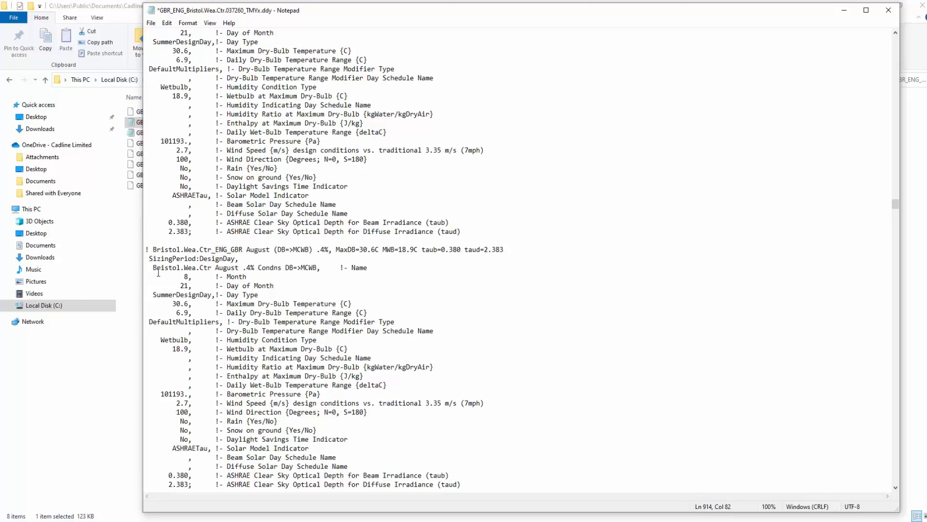
Insert "SPECIFICATION 35DB 22WB" directly after "August" in the name line of the copied design day.
left_click_drag(154, 269, 368, 269)
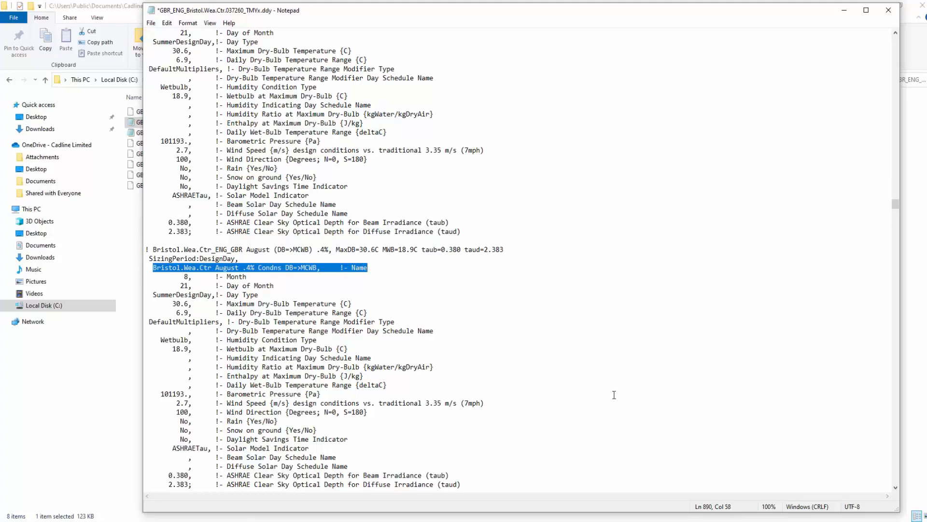
left_click(241, 269)
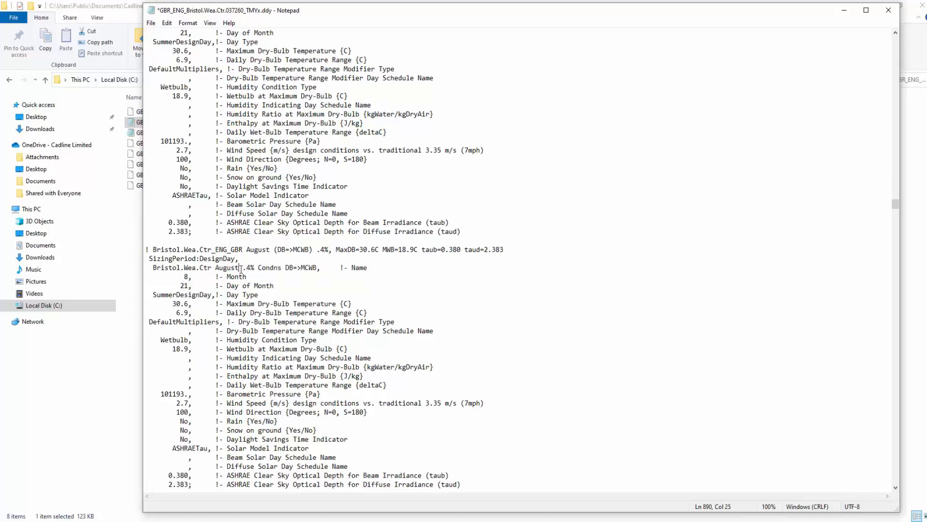
type("SPECIFIC")
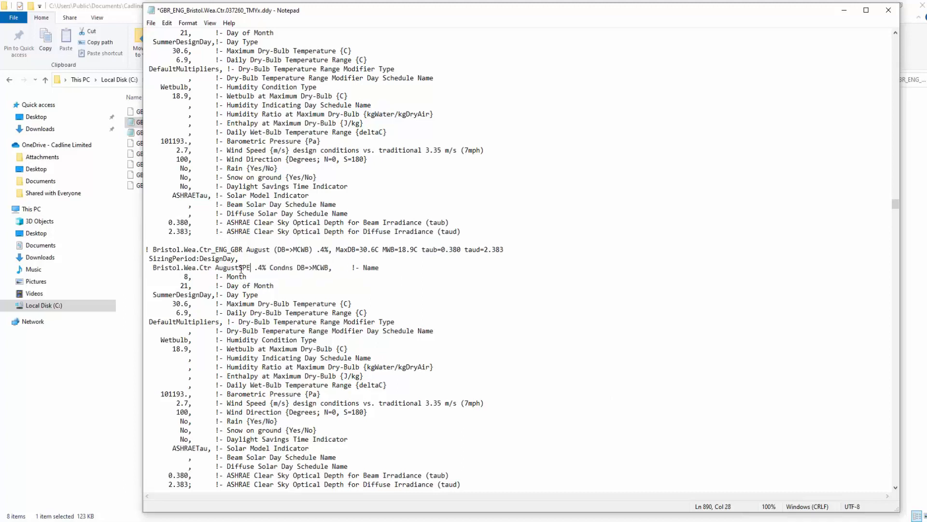
type("ATION")
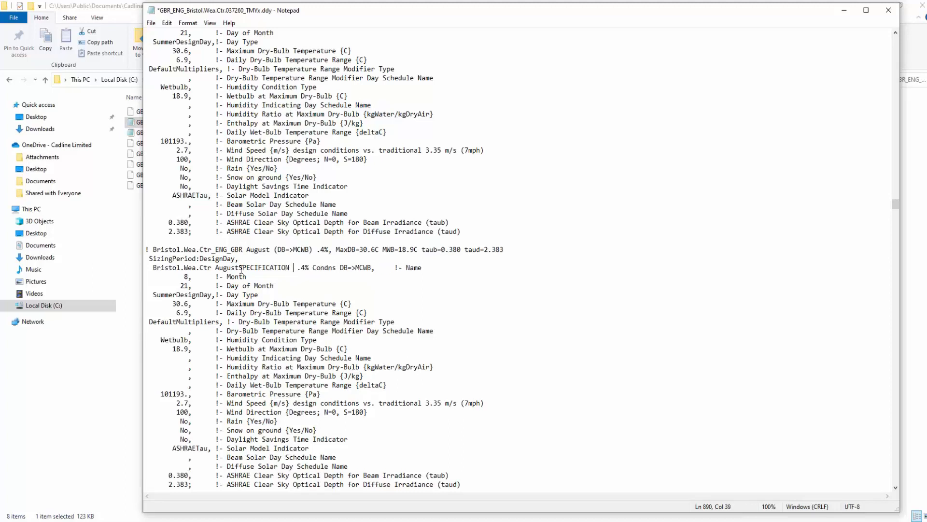
type("35")
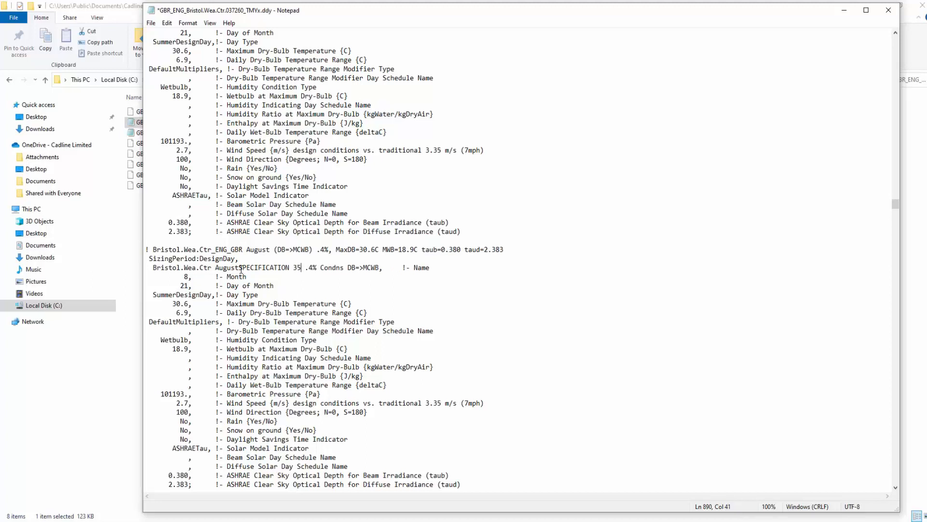
type("DB")
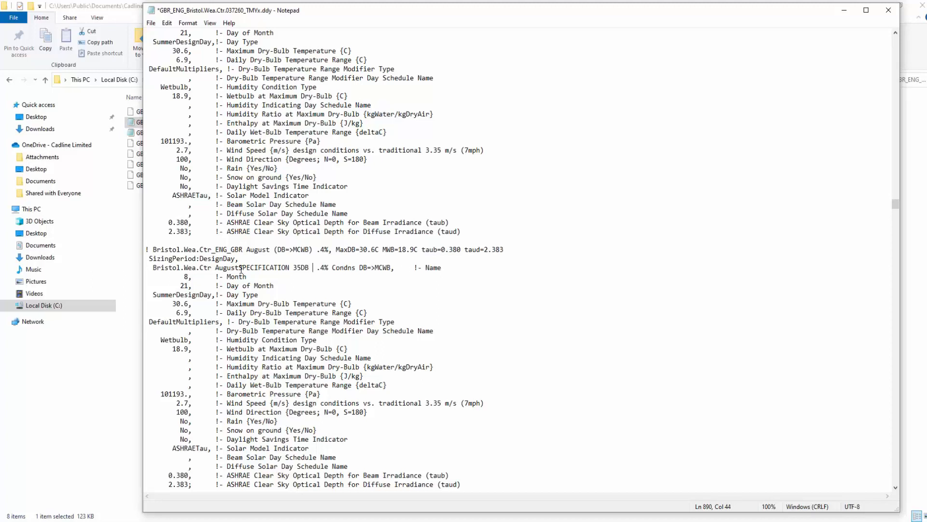
type(" 22WB")
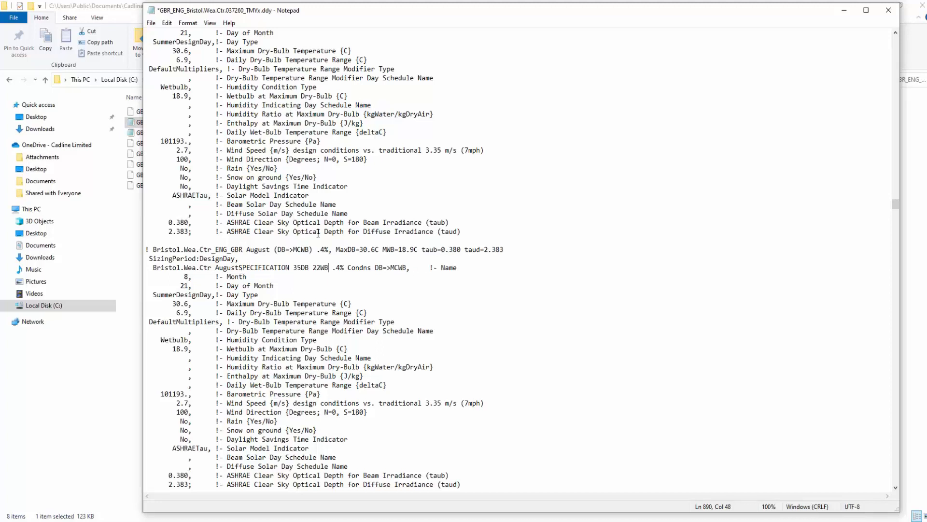
Change the copied block's comment line to read MaxDB=35C and MWB=22C.
left_click_drag(360, 250, 375, 251)
type("35")
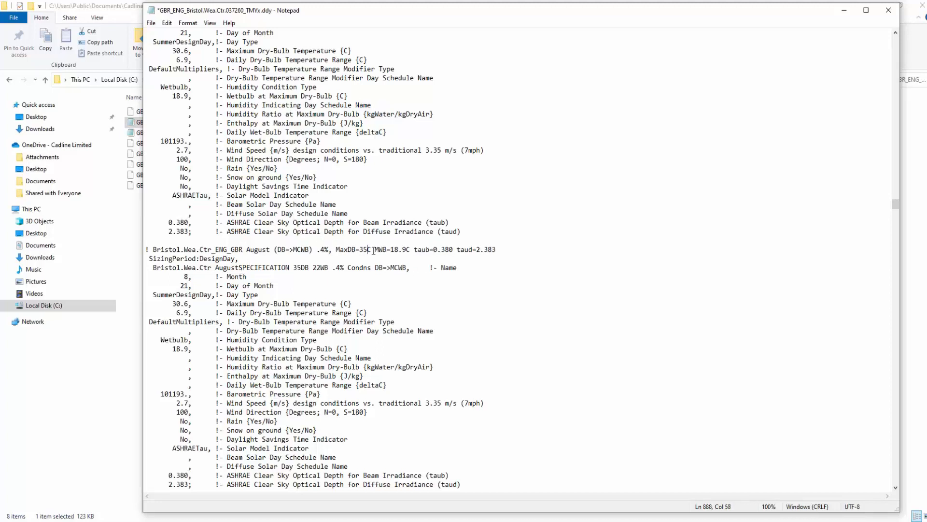
left_click_drag(391, 249, 407, 249)
type("22")
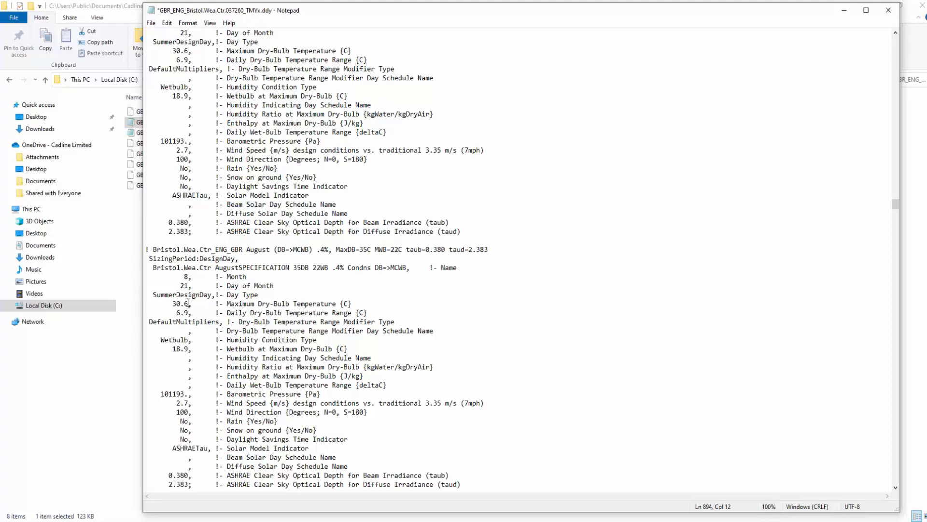
Set the copied design day's maximum dry-bulb temperature to 35, wetbulb at maximum dry-bulb to 22 and daily dry-bulb range to 10.
left_click_drag(190, 304, 173, 303)
type("35")
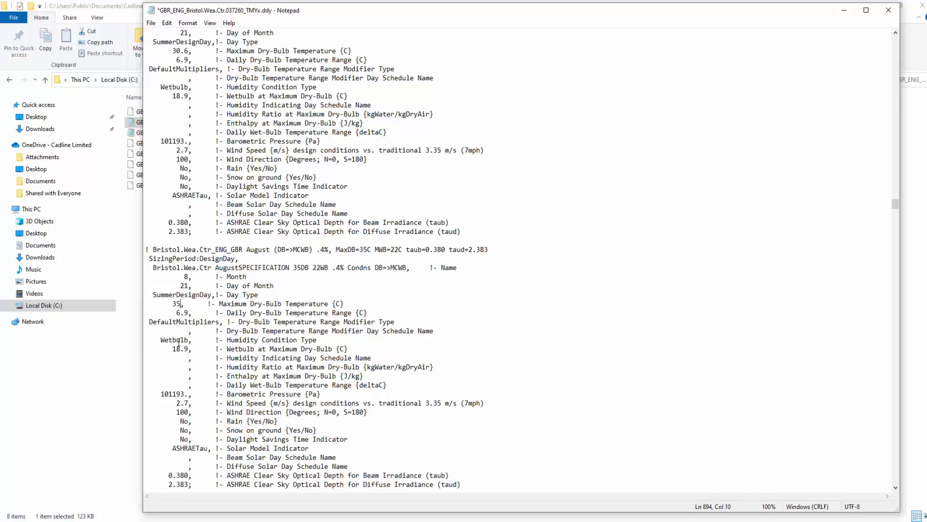
left_click_drag(190, 340, 161, 340)
left_click(189, 349)
left_click_drag(189, 349, 173, 349)
type("22")
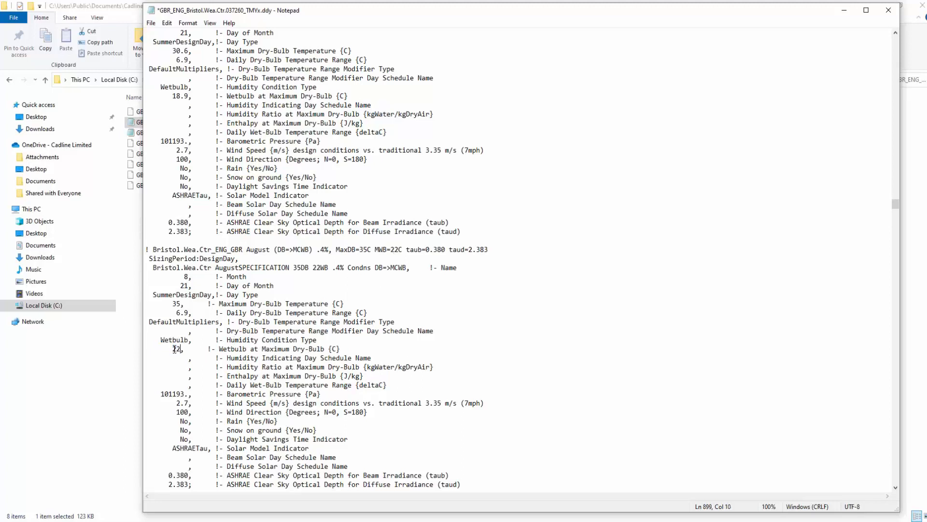
left_click_drag(189, 313, 176, 314)
type("10")
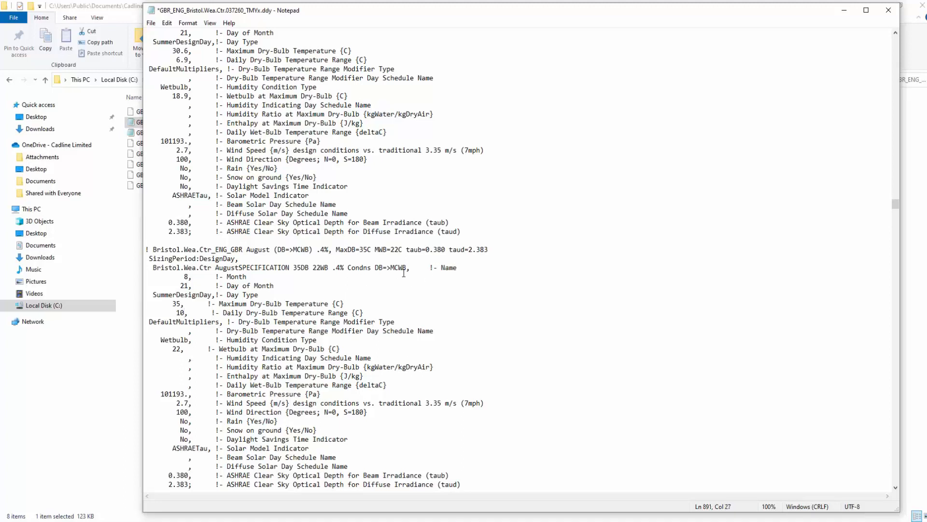
Save the edited Bristol DDY file, close it and return to the MEPworx building project.
left_click_drag(456, 268, 152, 268)
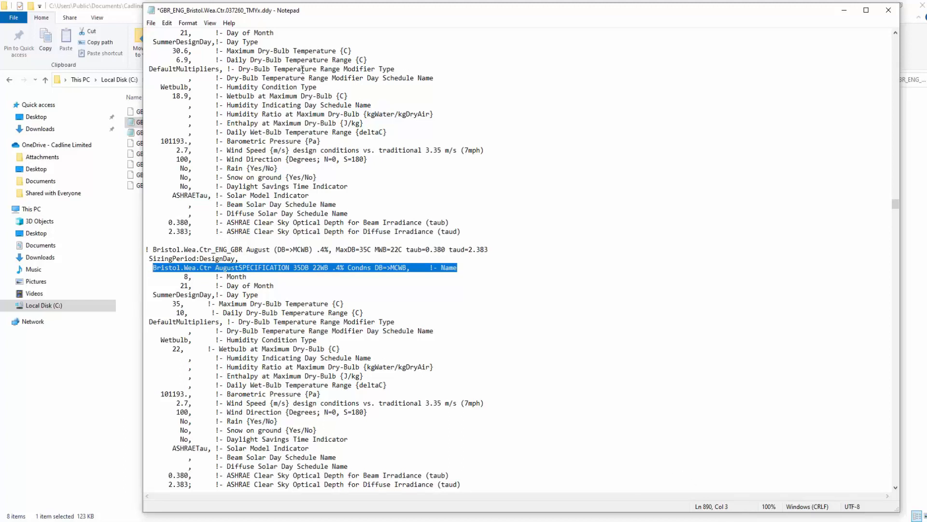
left_click(151, 23)
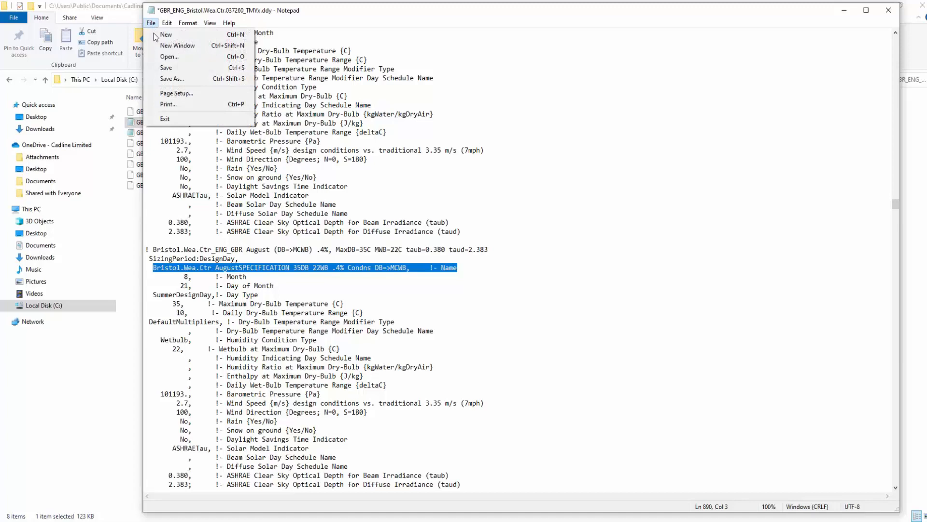
left_click(166, 67)
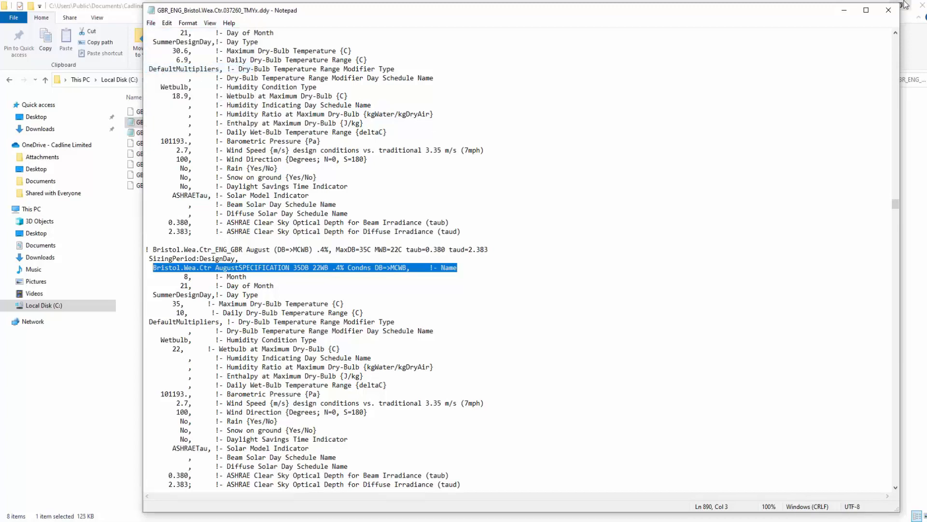
left_click(885, 11)
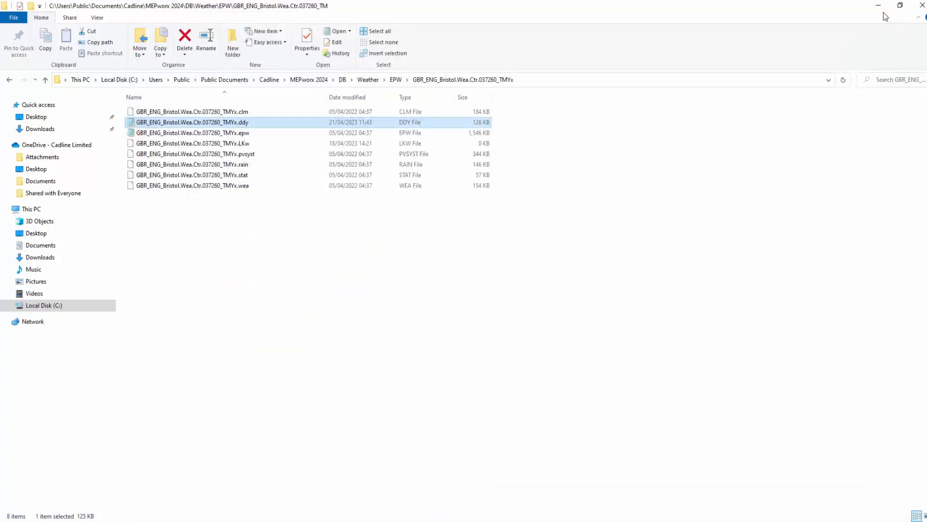
left_click(883, 7)
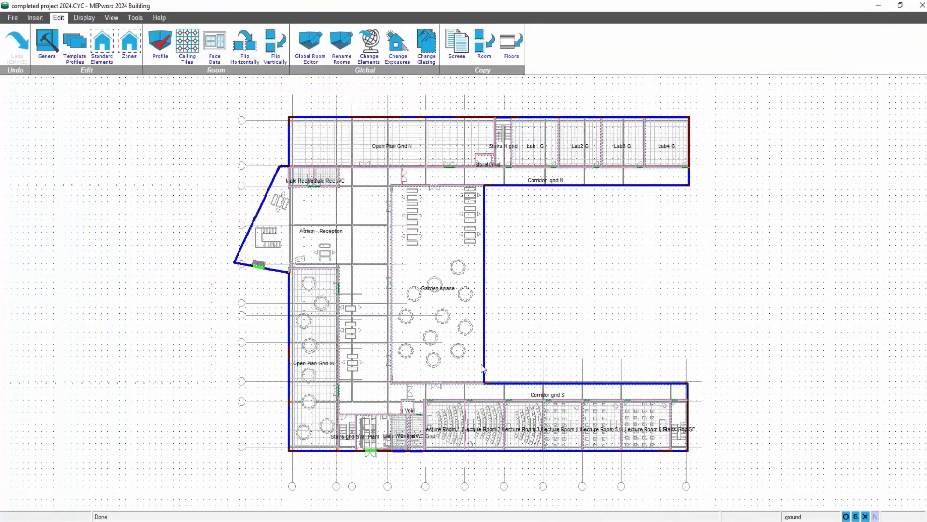
Reload GBR_ENG_Bristol.Wea.Ctr.037260_TMYx.epw as the project's weather file in the general information, accepting the reset of the current EPW data.
left_click(45, 46)
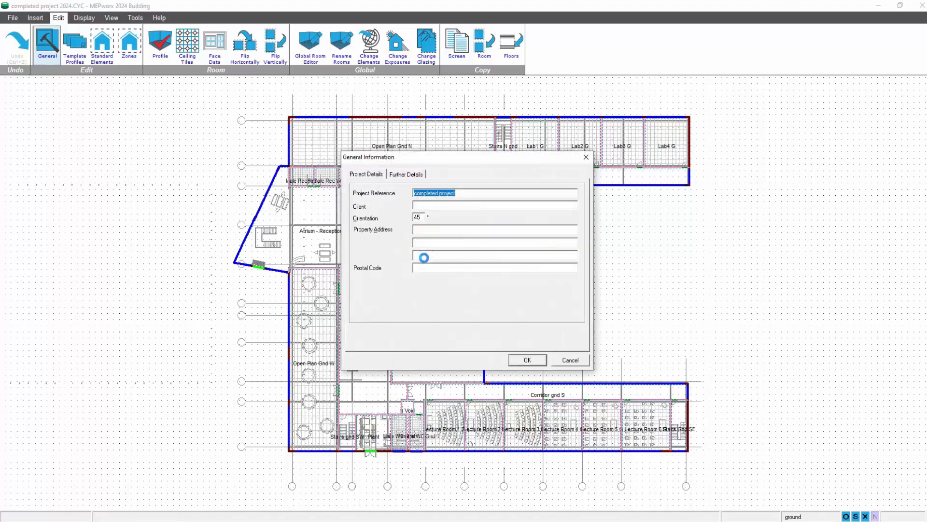
left_click(412, 174)
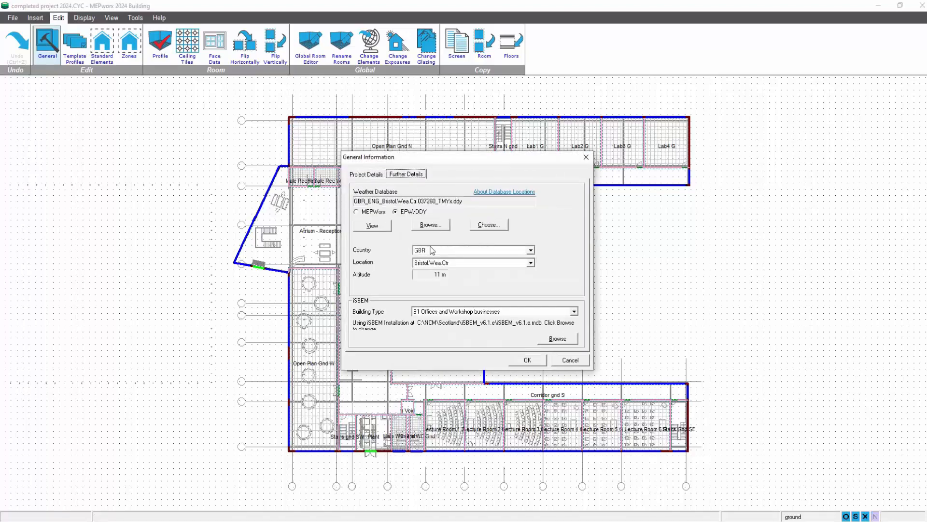
left_click(431, 228)
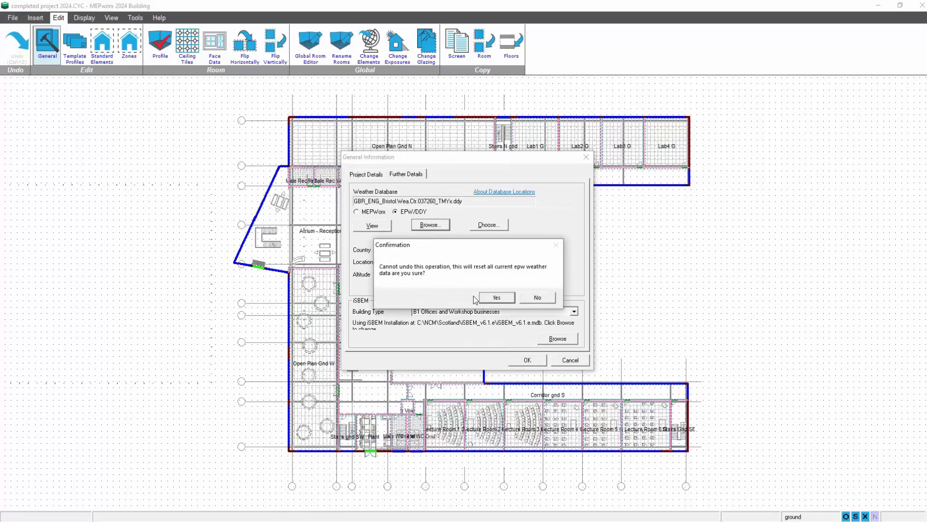
left_click(490, 302)
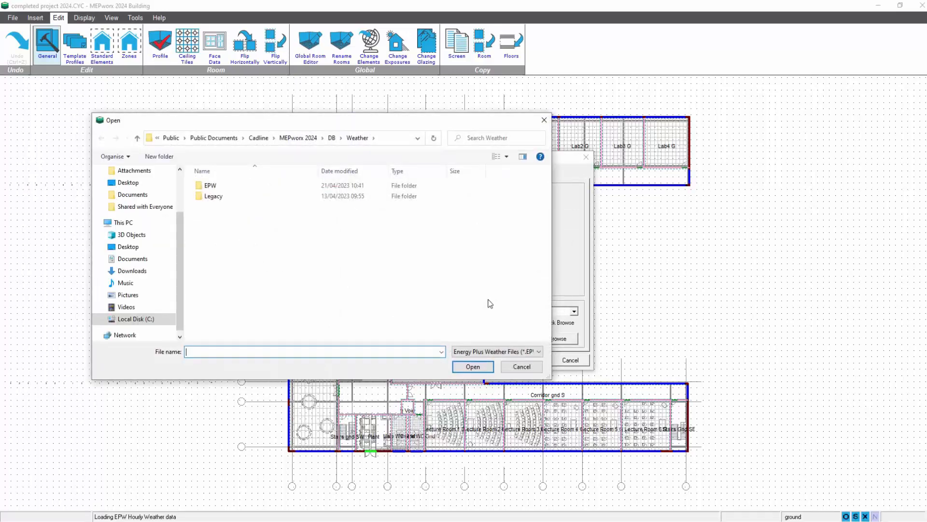
double_click(228, 188)
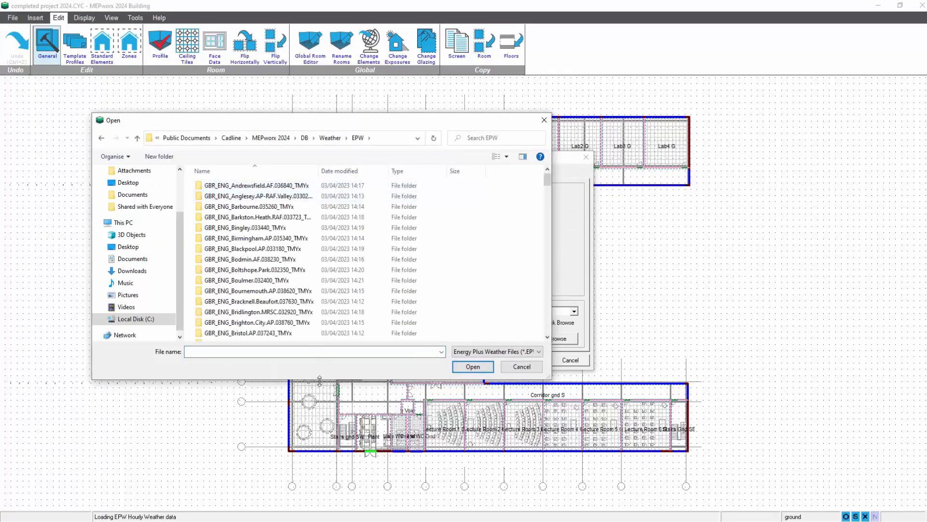
left_click(547, 337)
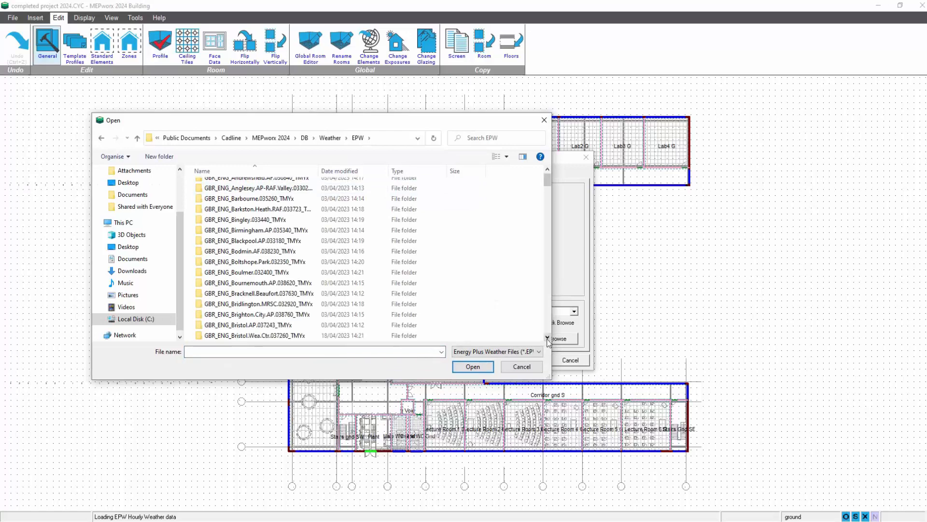
left_click(289, 337)
left_click(469, 365)
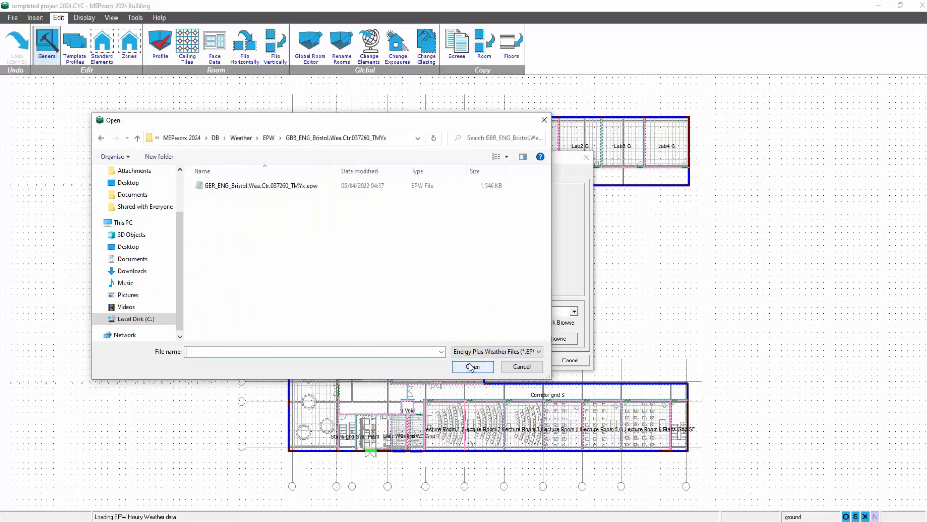
left_click(328, 190)
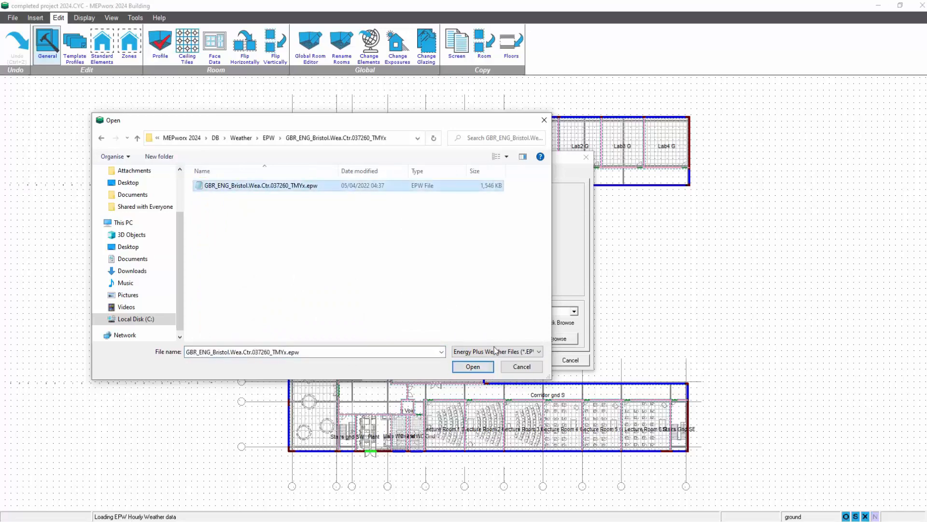
left_click(471, 365)
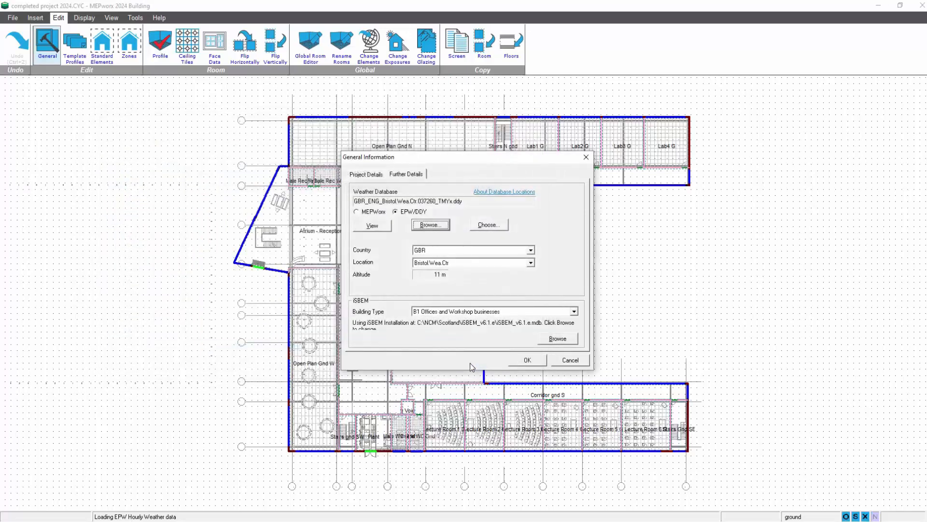
In the EPW/DDY weather data, set the cooling design day to the August SPECIFICATION 35DB 22WB entry.
left_click(371, 225)
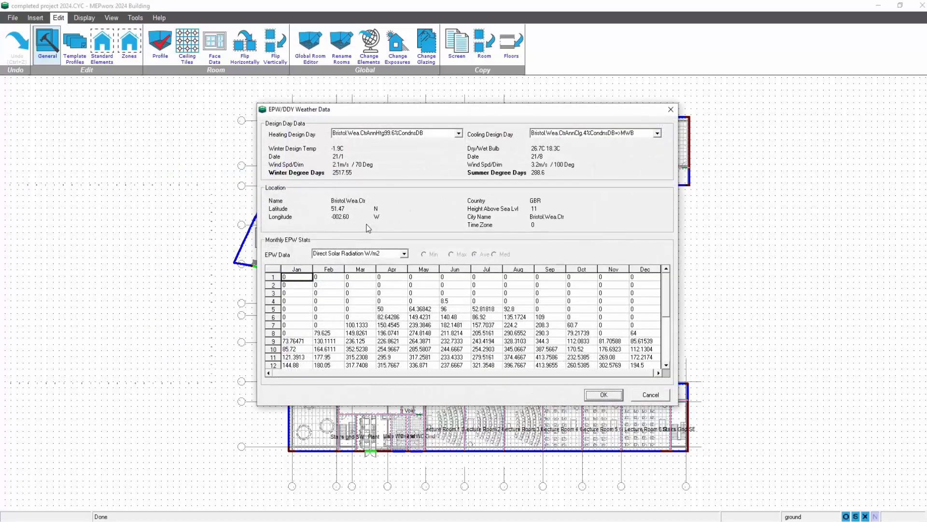
left_click(657, 133)
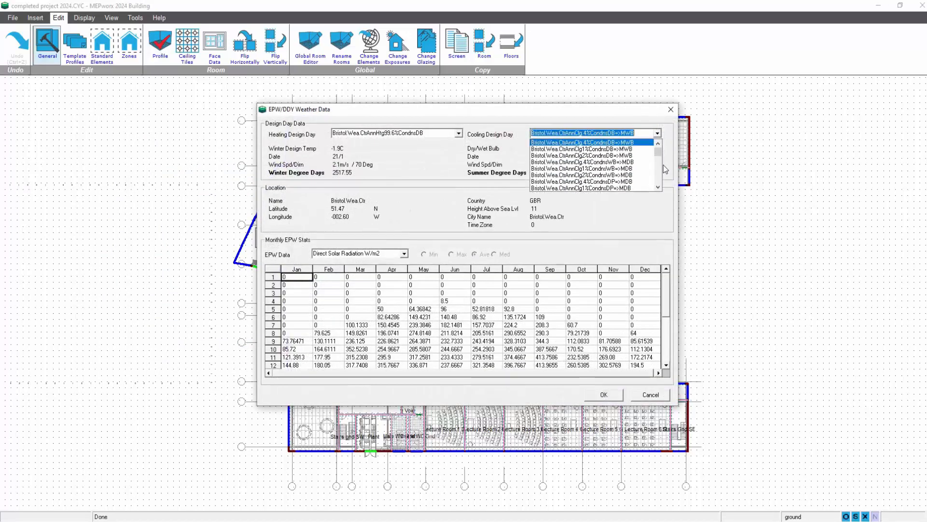
left_click(658, 187)
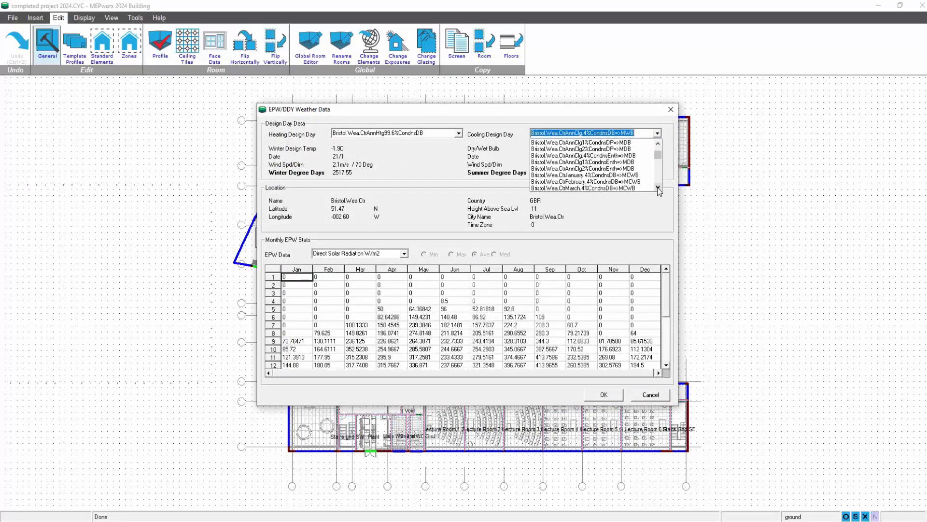
left_click(658, 188)
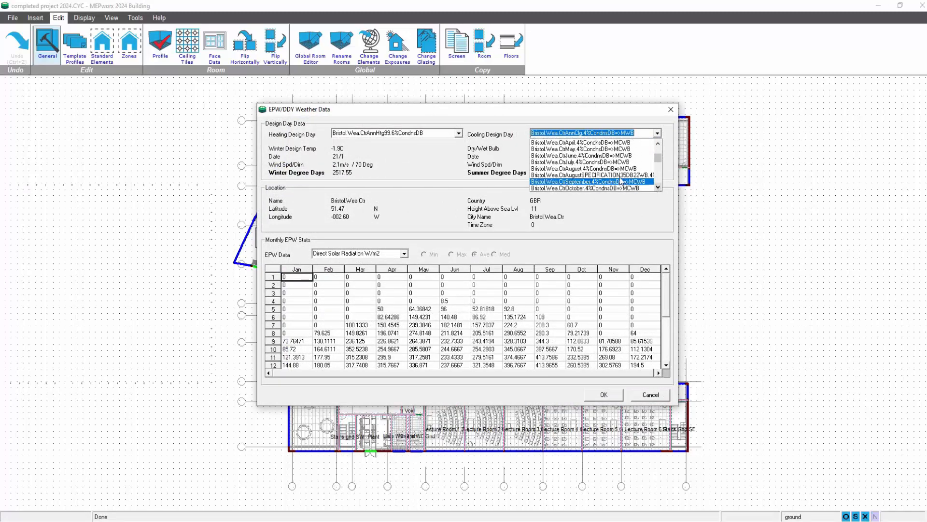
left_click(621, 181)
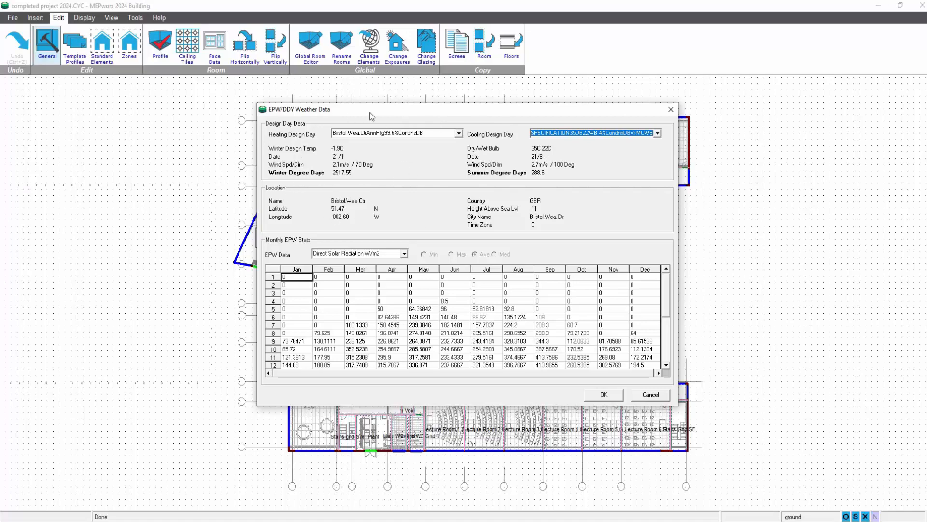
left_click(615, 398)
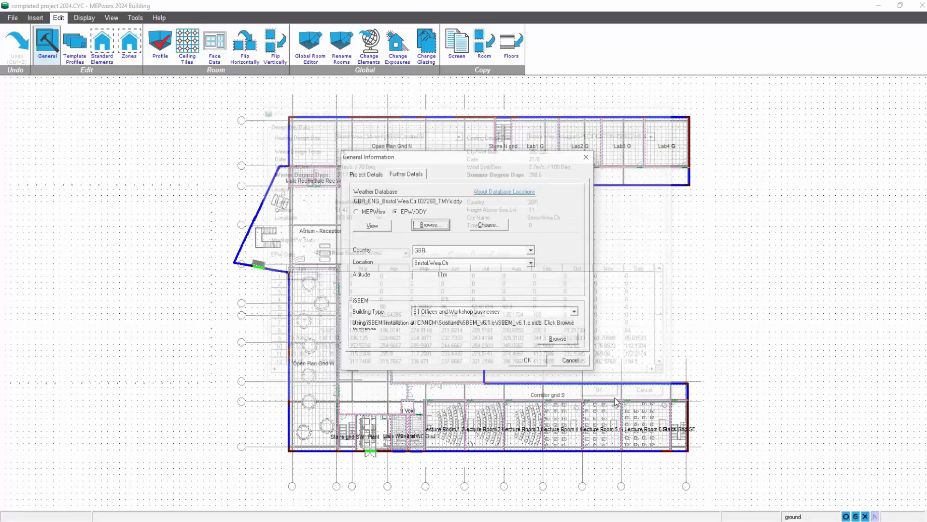
Switch the project's weather source from EPW/DDY to MEPworx and load the Weather Global 2021.DBE database from the Weather folder.
left_click(364, 214)
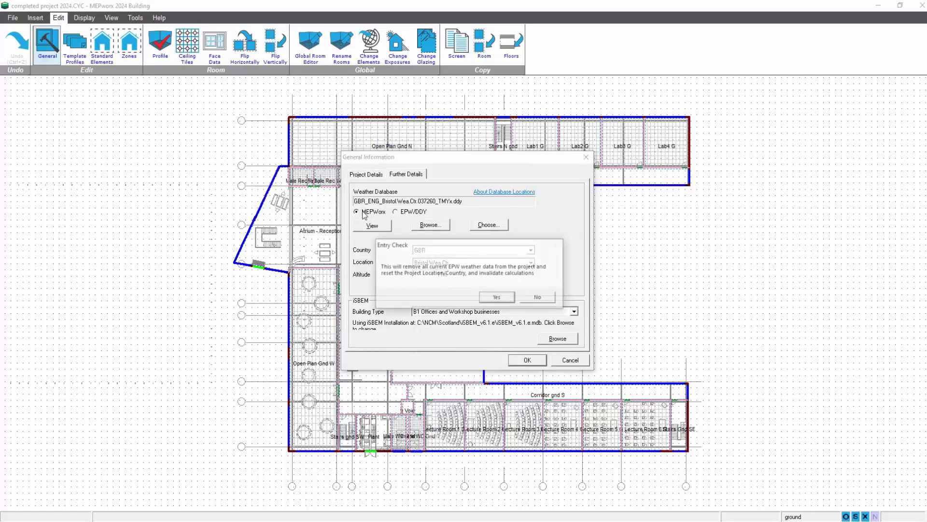
left_click(497, 298)
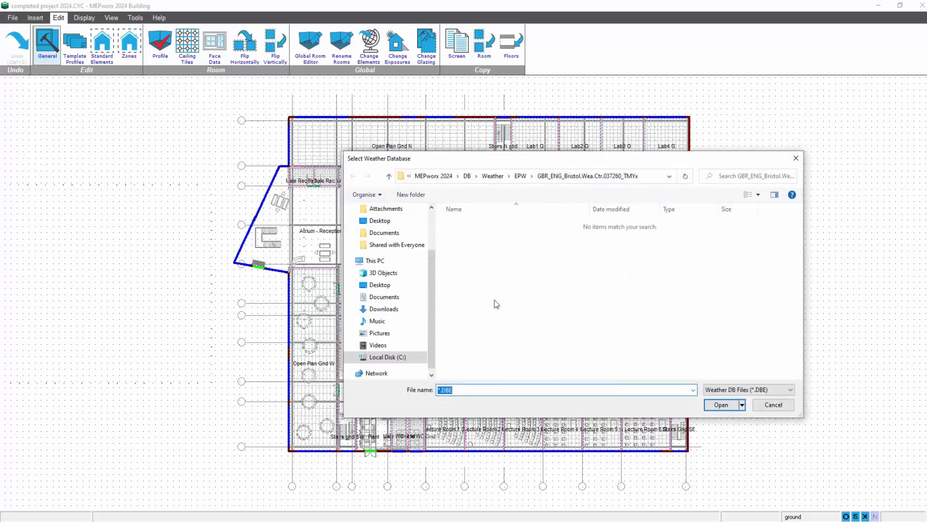
left_click(501, 177)
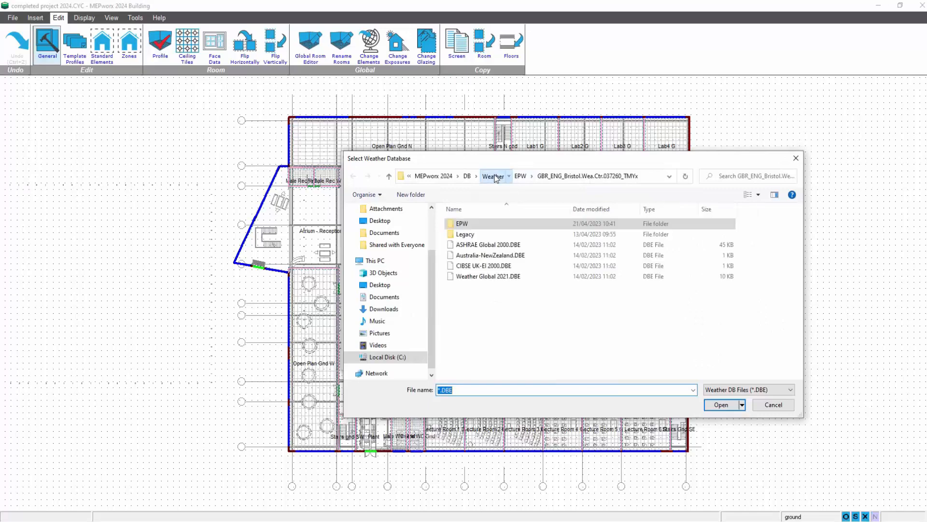
double_click(509, 276)
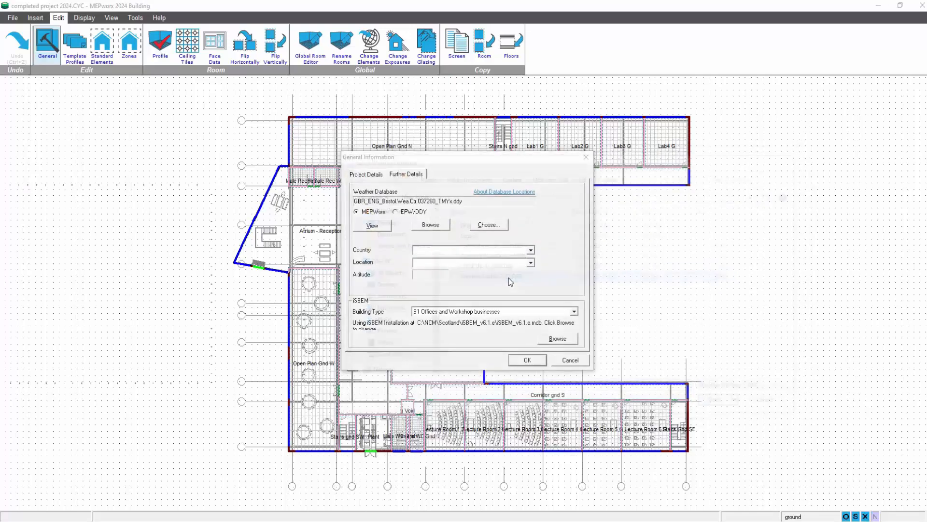
Set the weather location to Bristol and accept the general information changes.
left_click(531, 264)
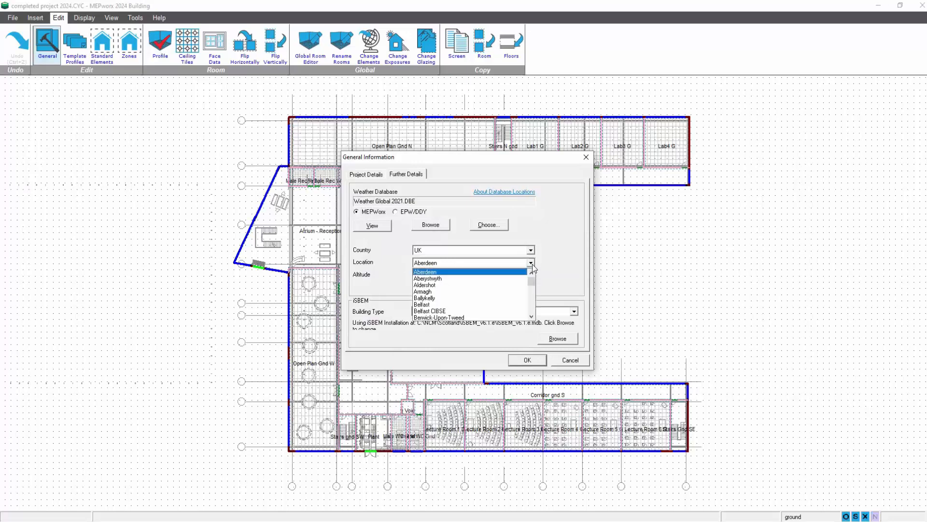
left_click(532, 317)
left_click(532, 317)
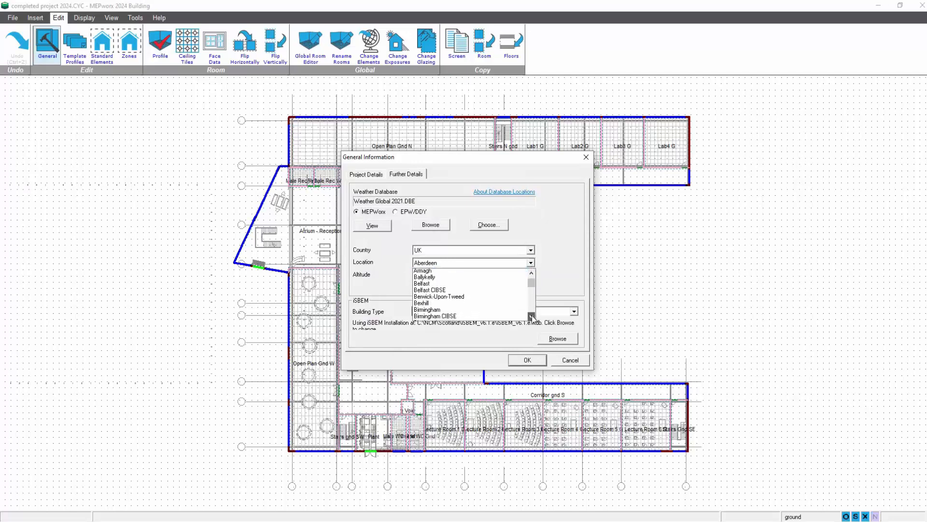
left_click(531, 317)
left_click(532, 317)
left_click(531, 317)
left_click(532, 317)
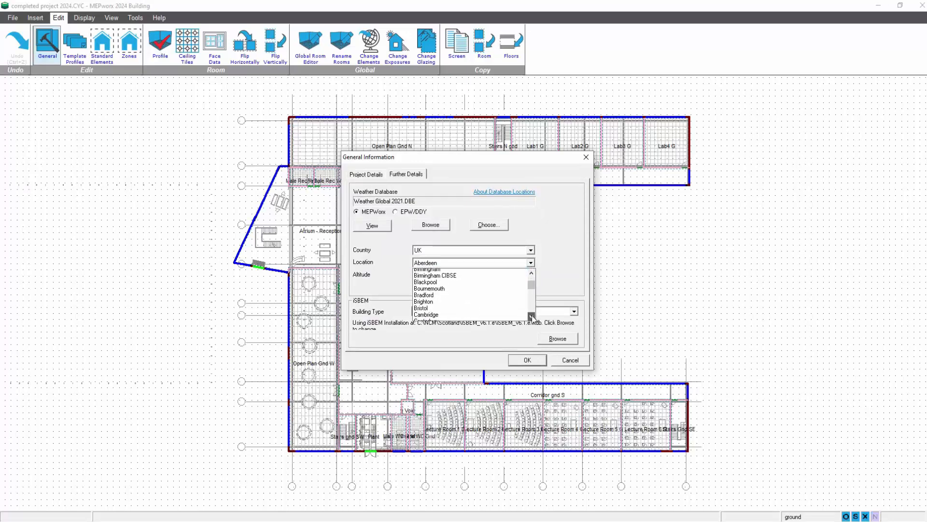
left_click(458, 301)
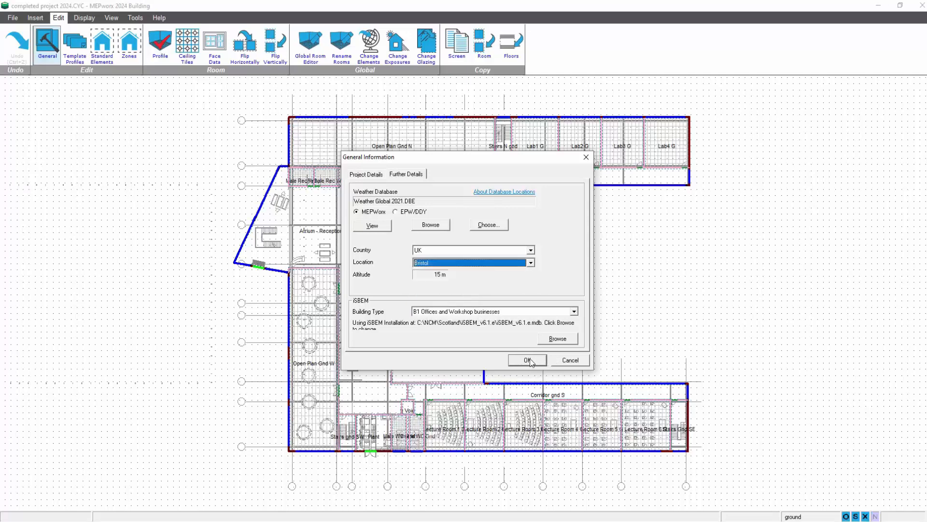
left_click(531, 361)
left_click(538, 301)
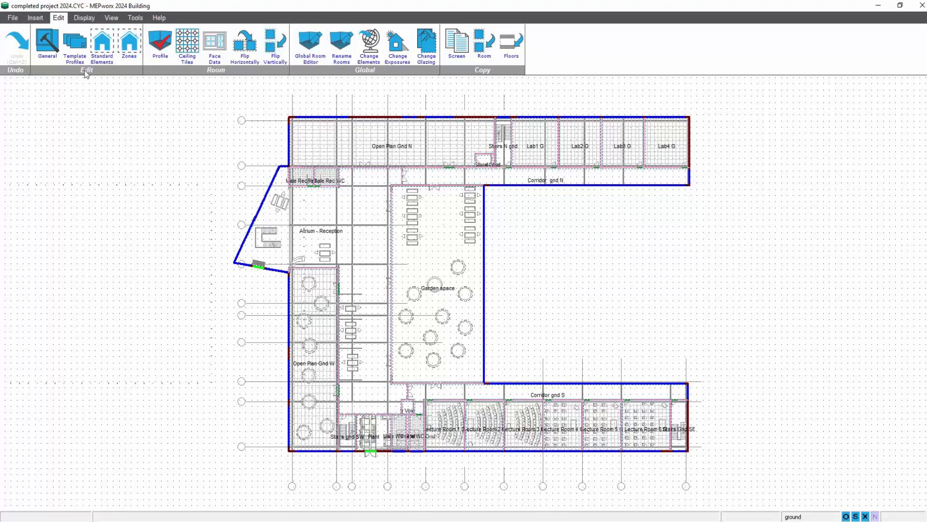
Move the project to the Energy module and change the heating design outside temperature in the General Plant settings.
left_click(14, 18)
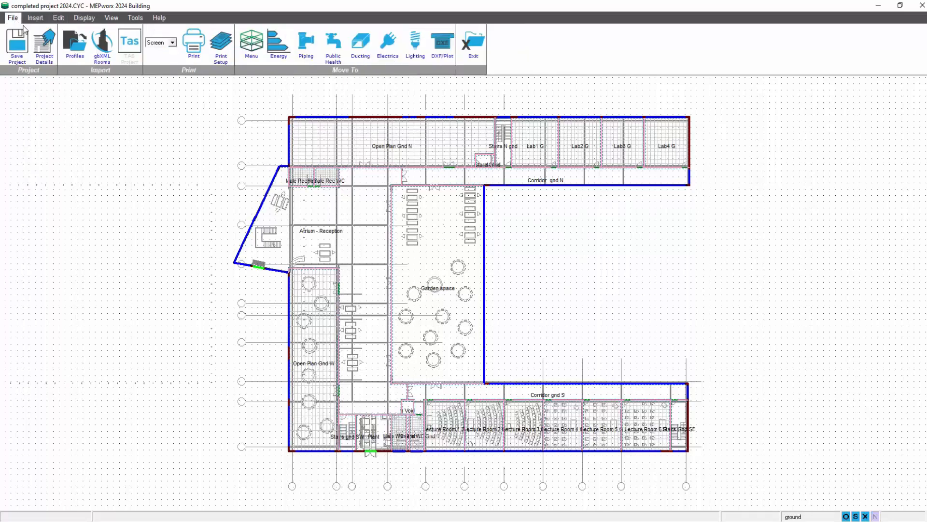
left_click(280, 46)
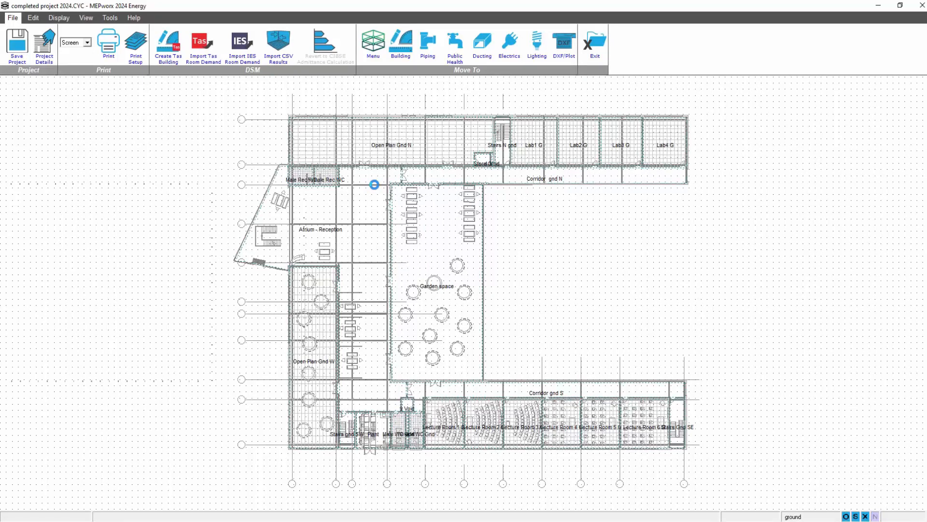
left_click(37, 19)
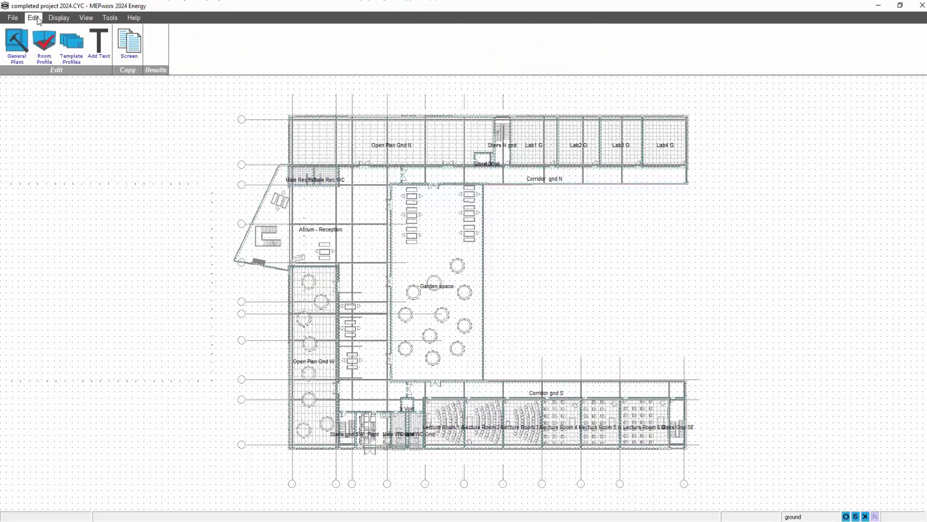
left_click(16, 38)
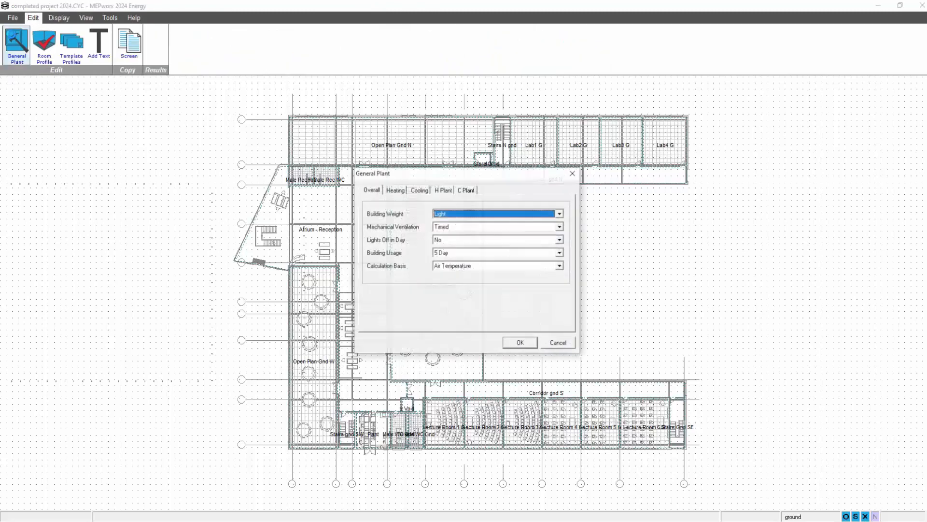
left_click(395, 192)
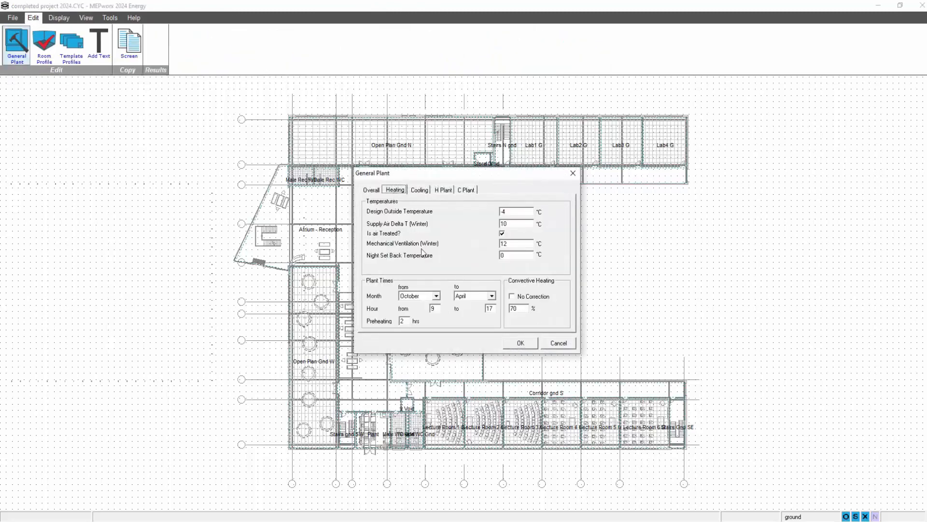
double_click(514, 211)
left_click(515, 344)
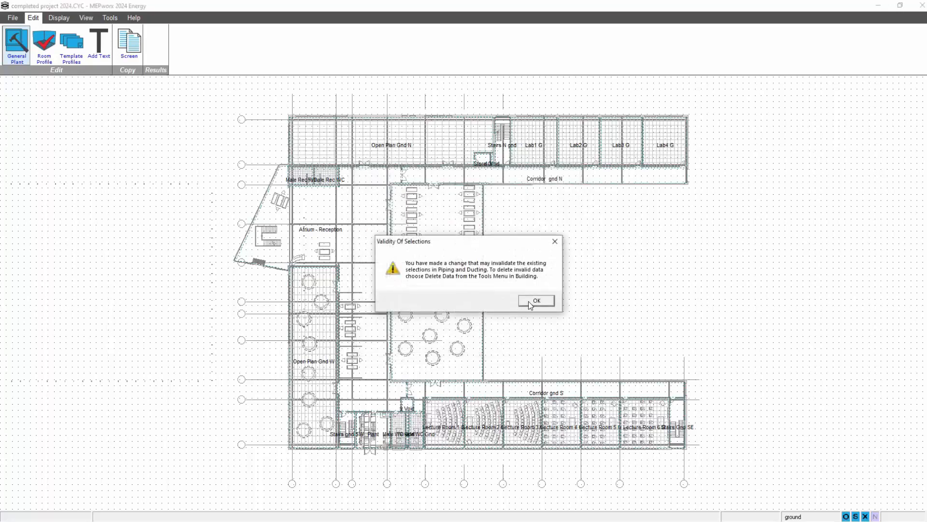
left_click(530, 303)
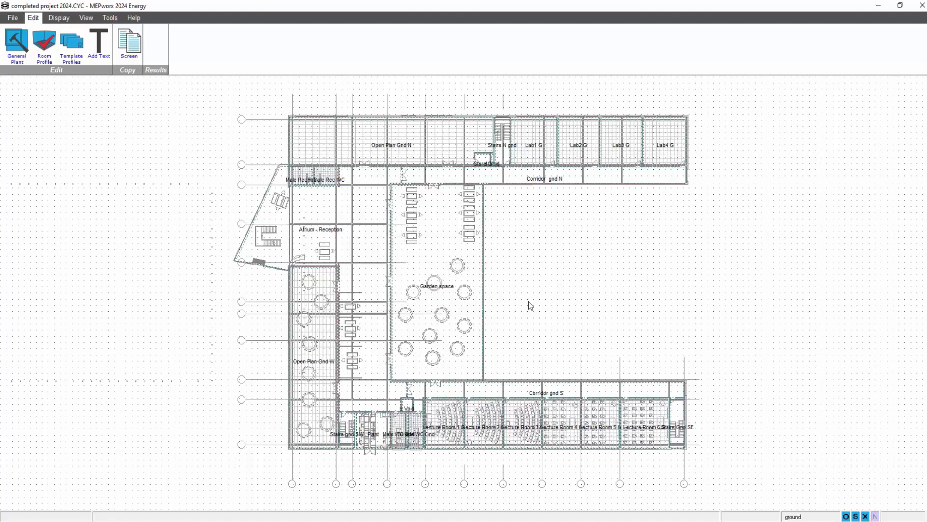